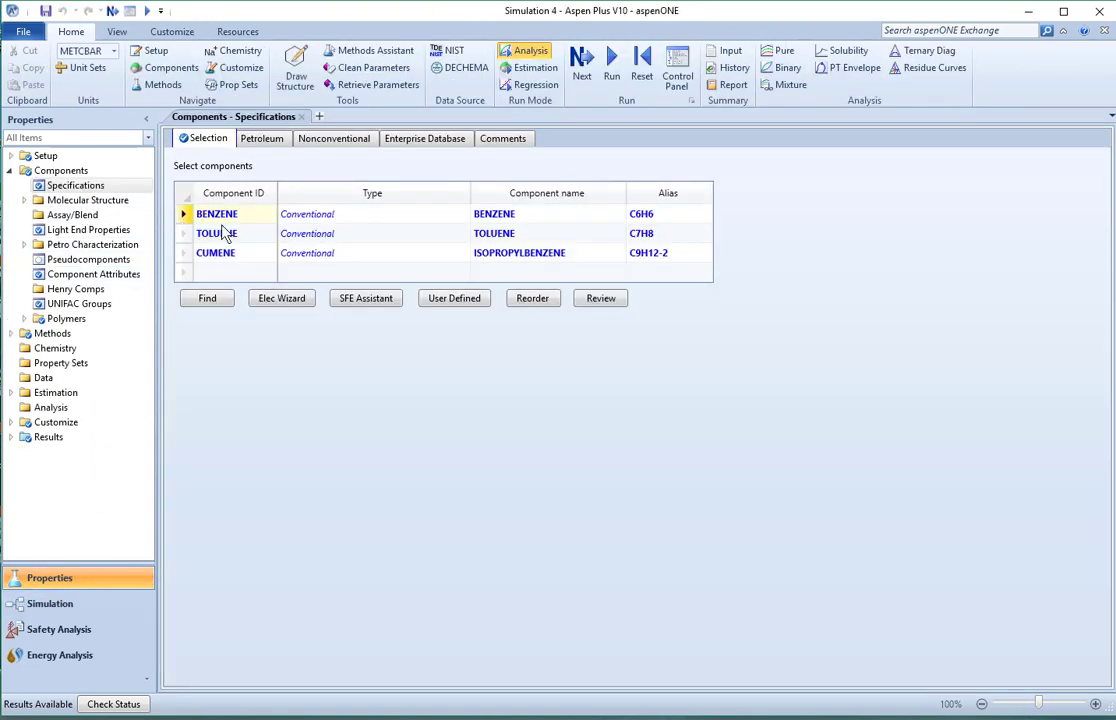
Open the Methods Specifications form to review SRK as the base property method.
click(11, 334)
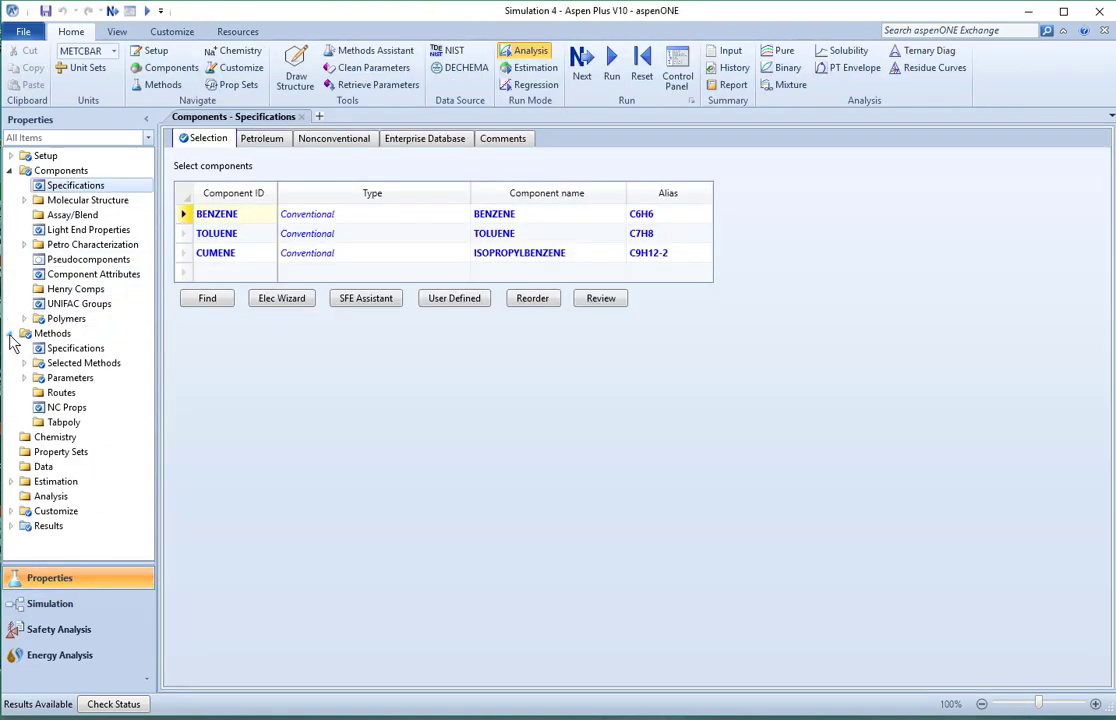
click(68, 349)
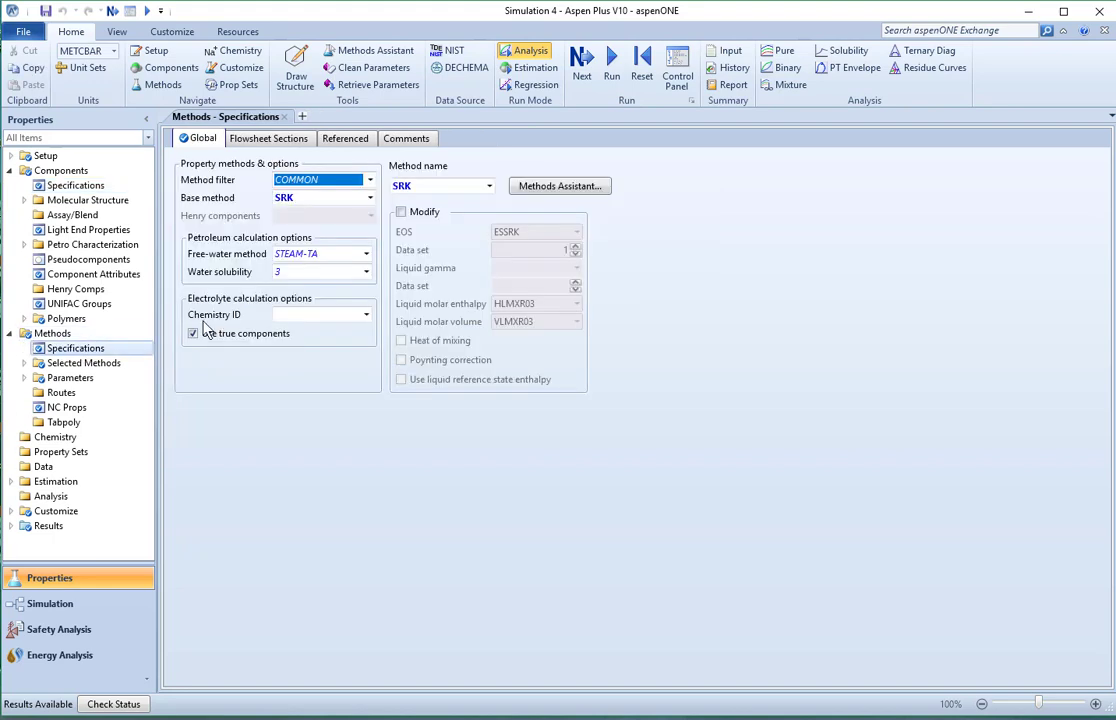
Switch to the Simulation flowsheet, show the Columns palette and review the DSTWU results snapshot.
click(40, 604)
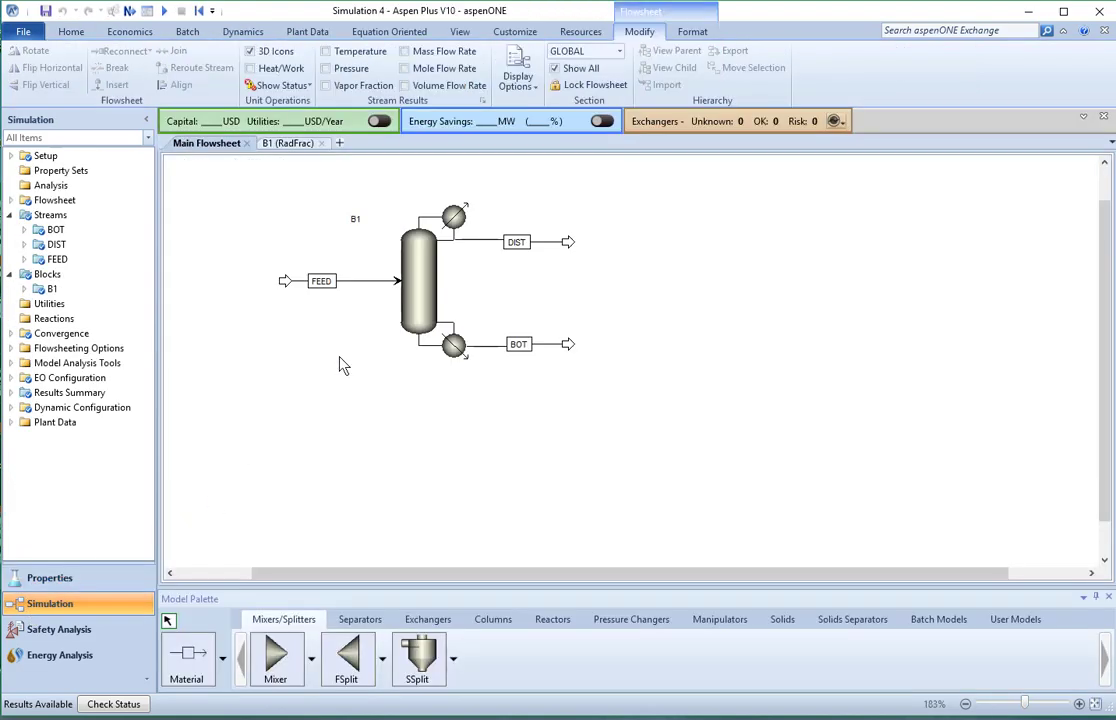
click(490, 620)
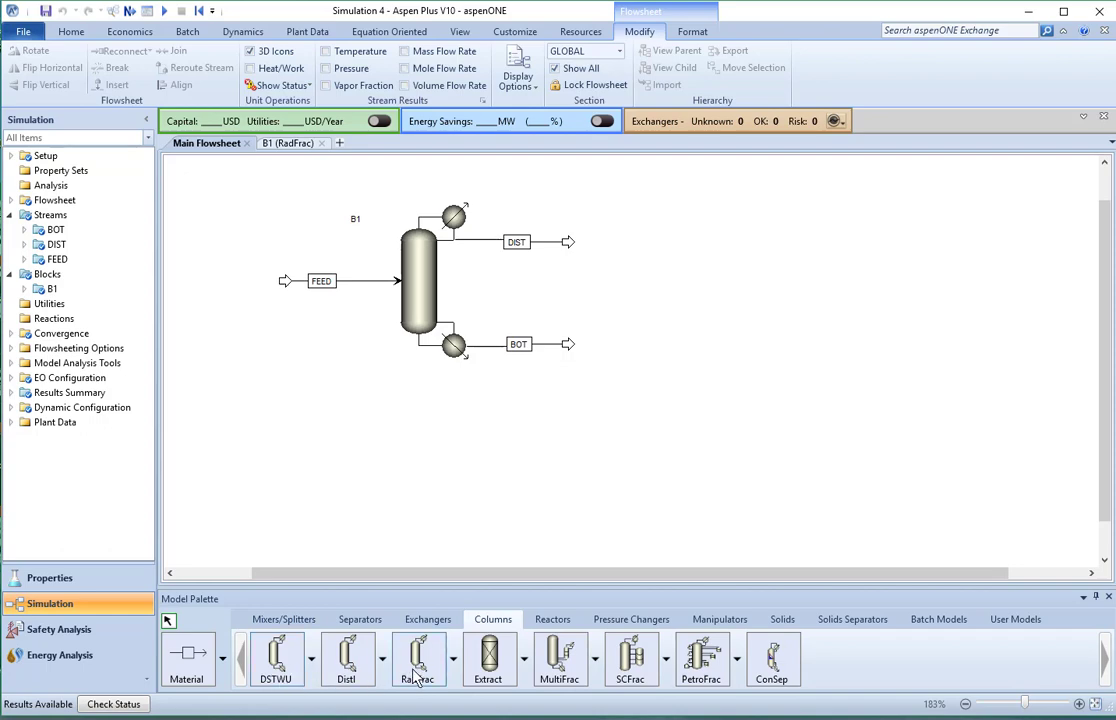
key(alt+Tab)
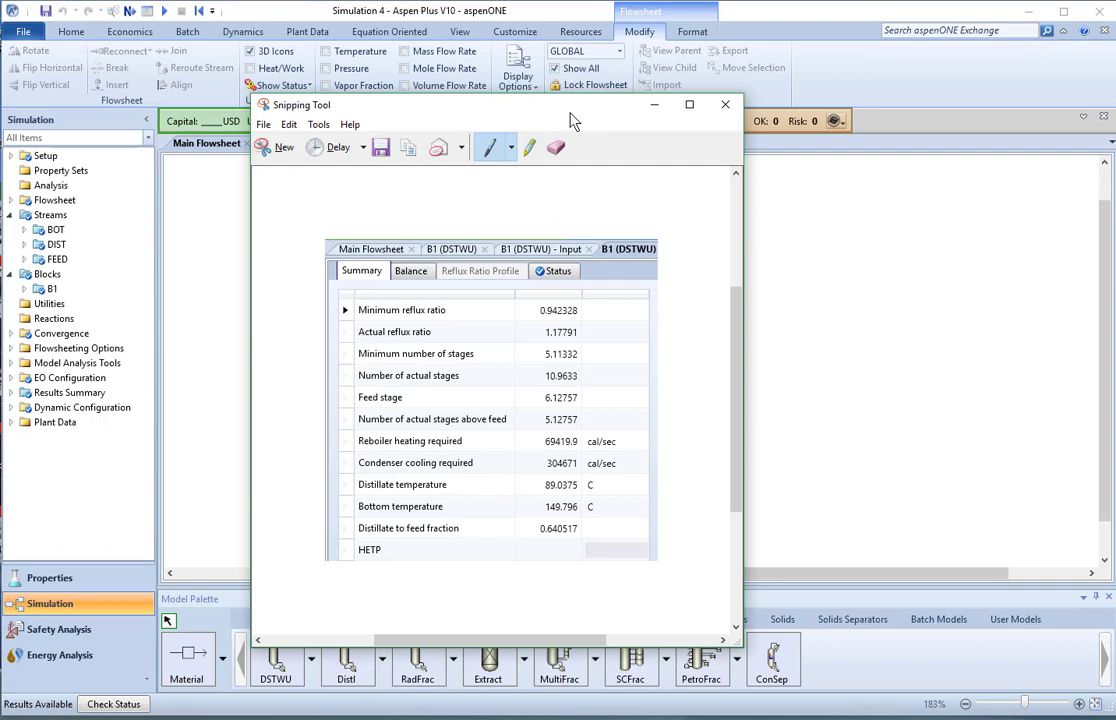
drag(572, 120, 230, 100)
key(alt+Tab)
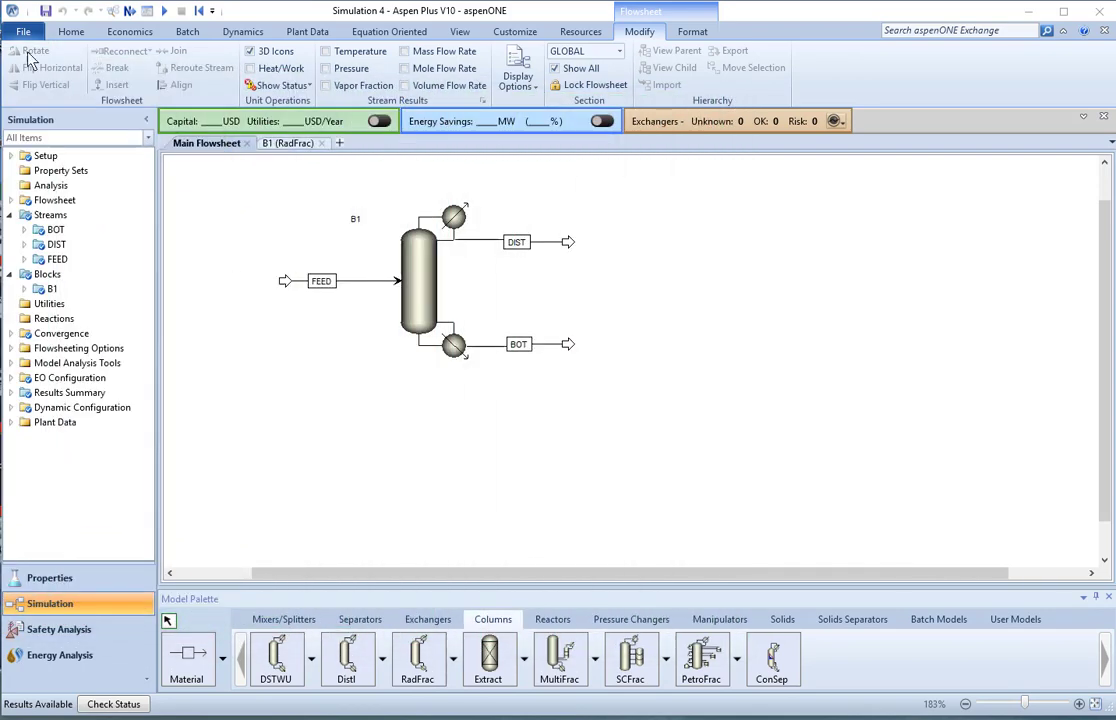
click(71, 32)
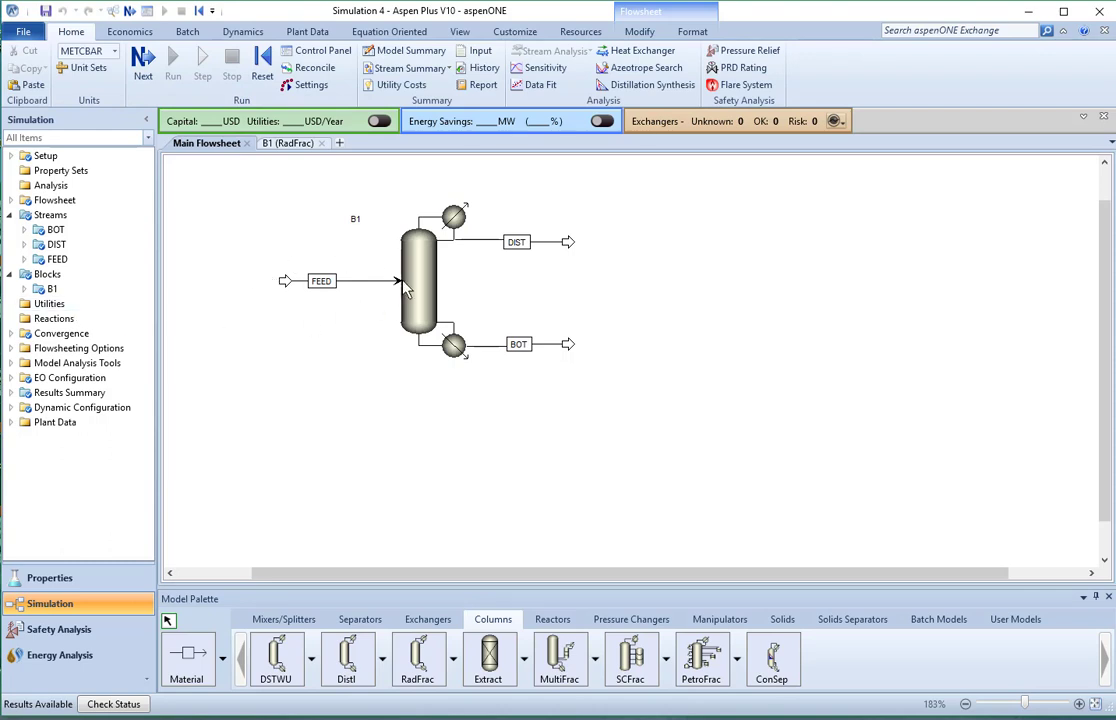
Review the B1 column results, then return to B1's Pressure input sheet at 1 atm.
click(24, 288)
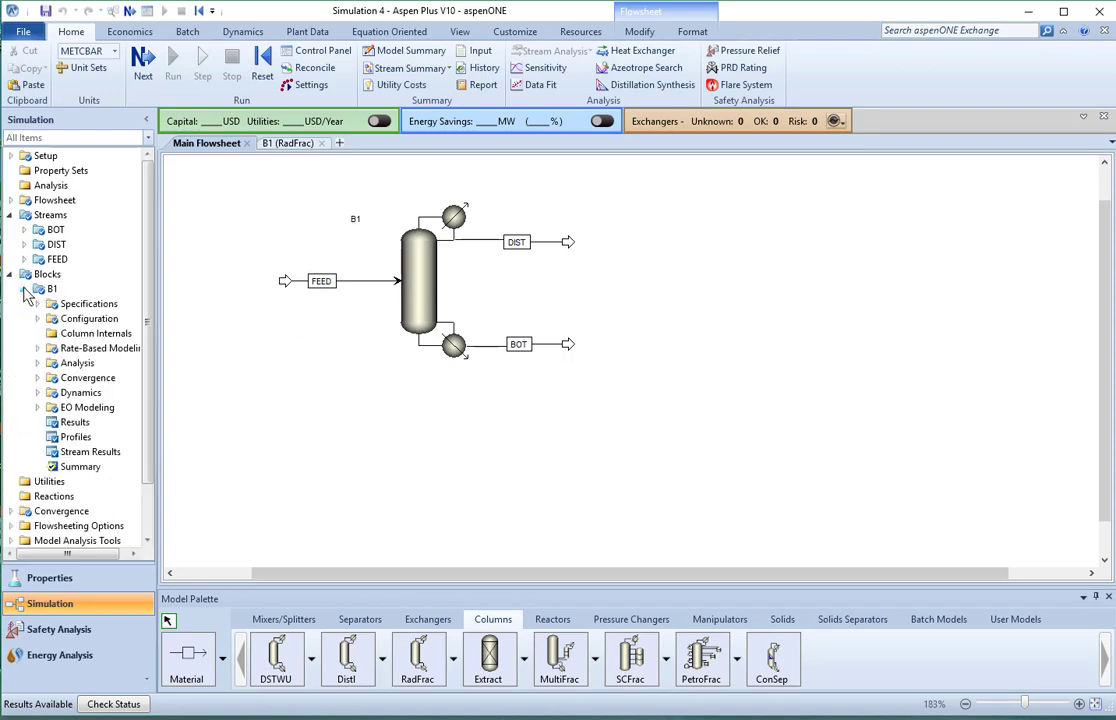
click(78, 424)
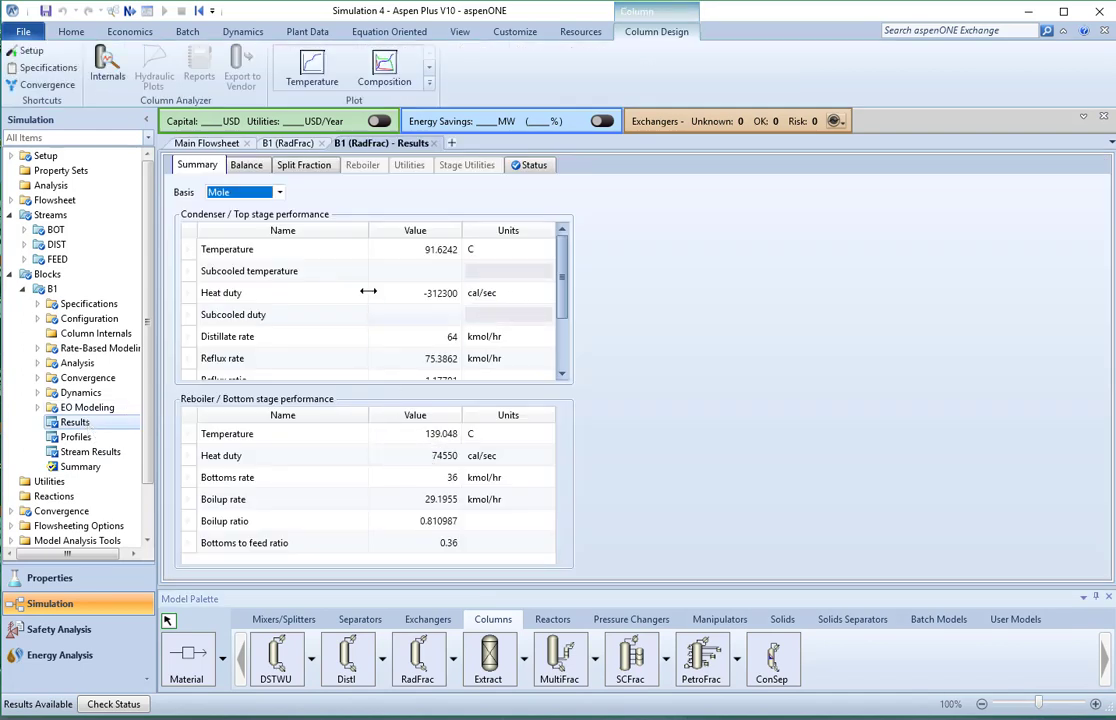
click(10, 277)
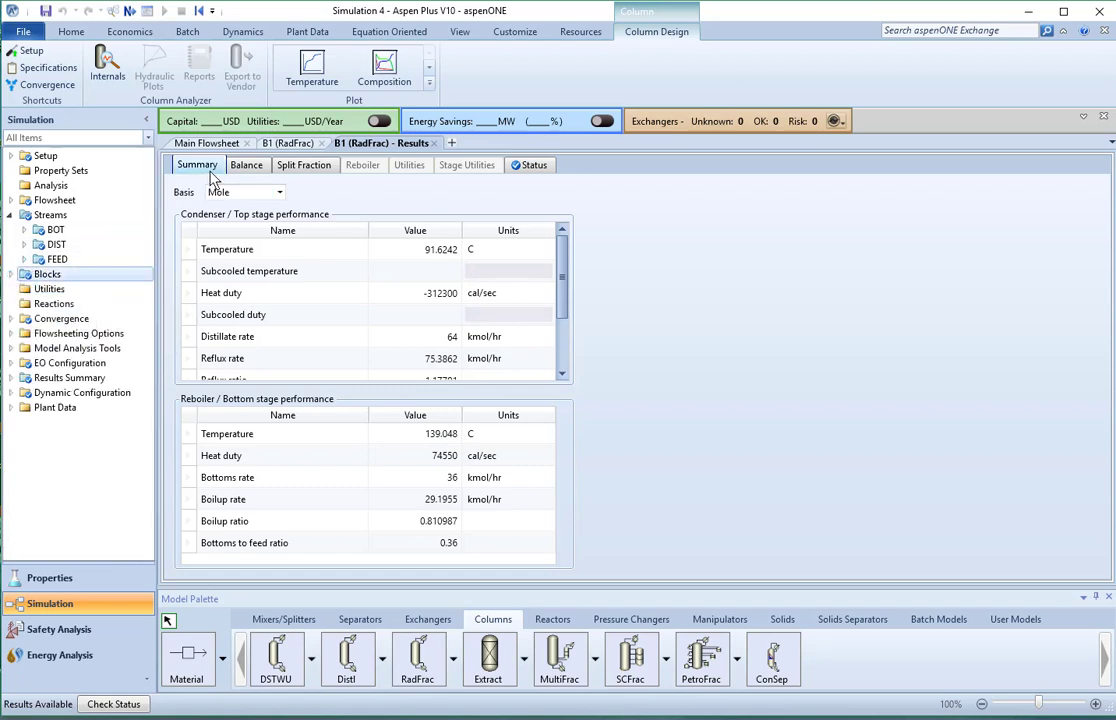
click(284, 145)
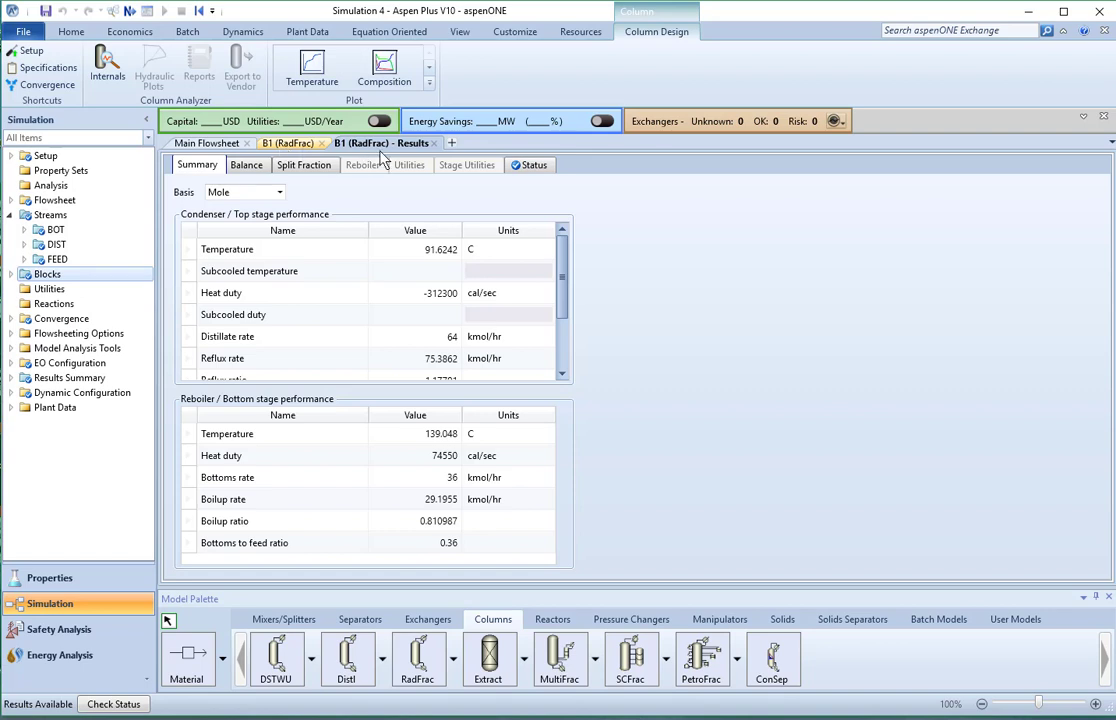
Create column internals INT-1 for B1, generating the missing hydraulic data.
click(433, 143)
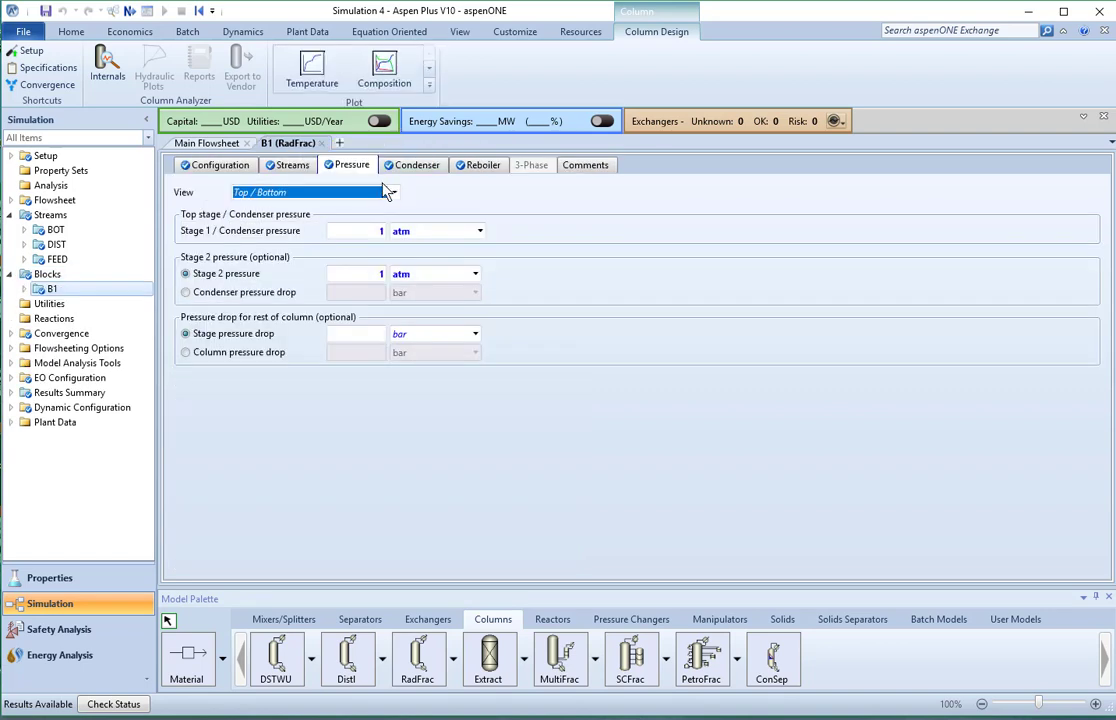
click(222, 167)
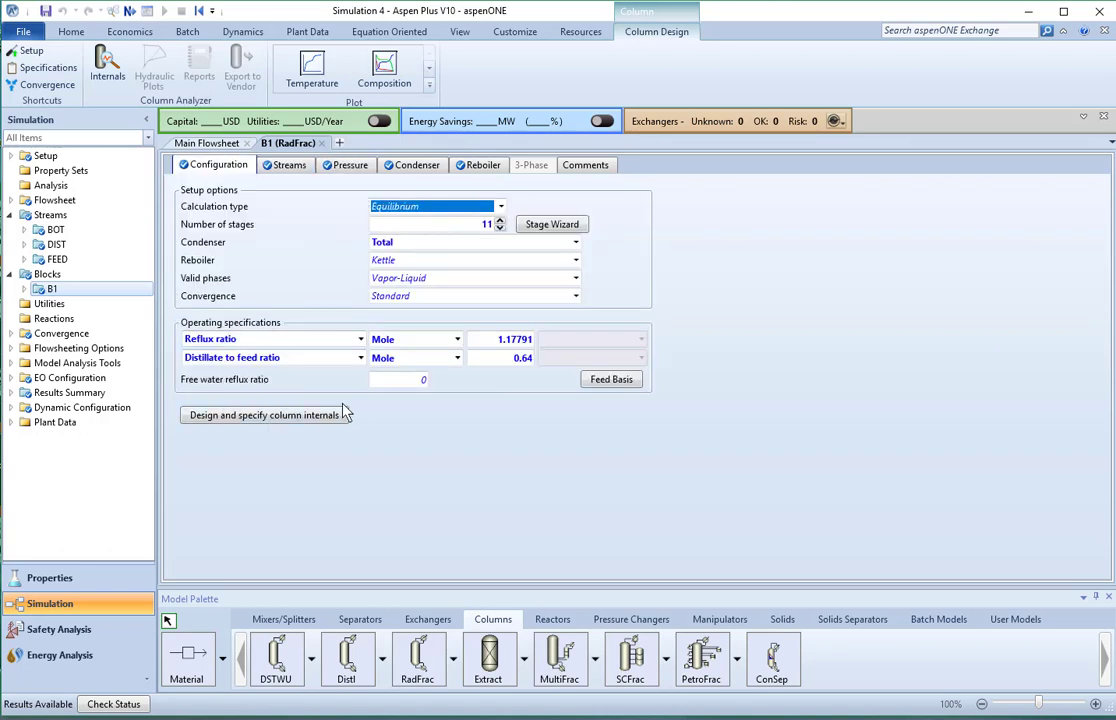
click(284, 416)
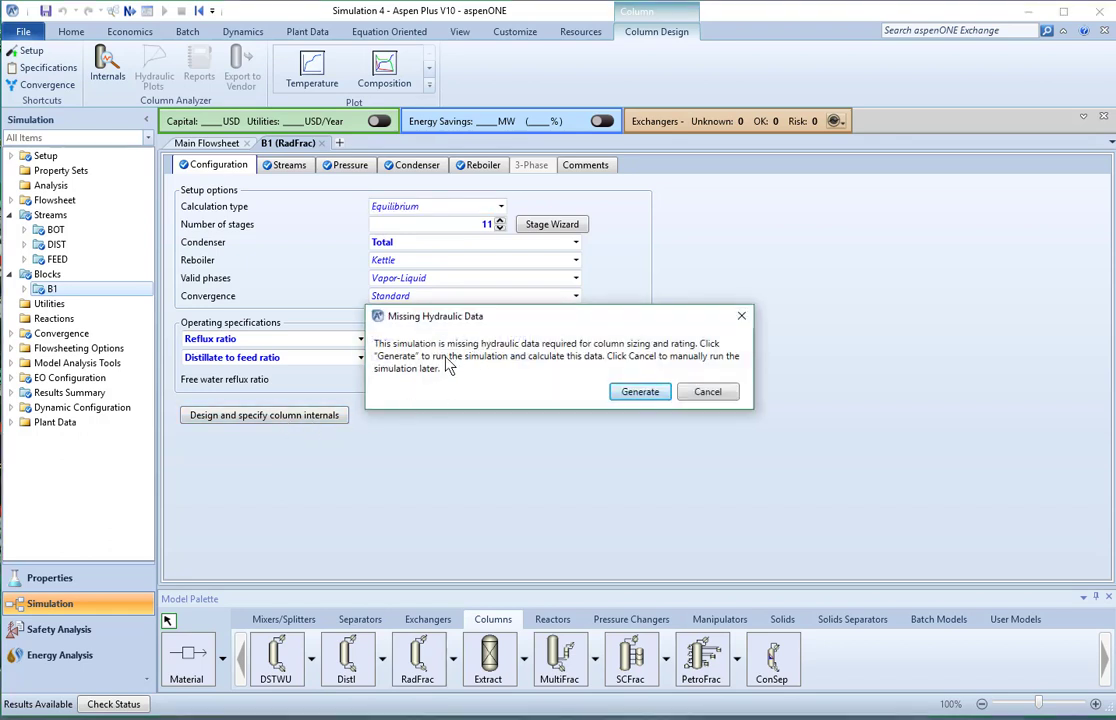
click(624, 394)
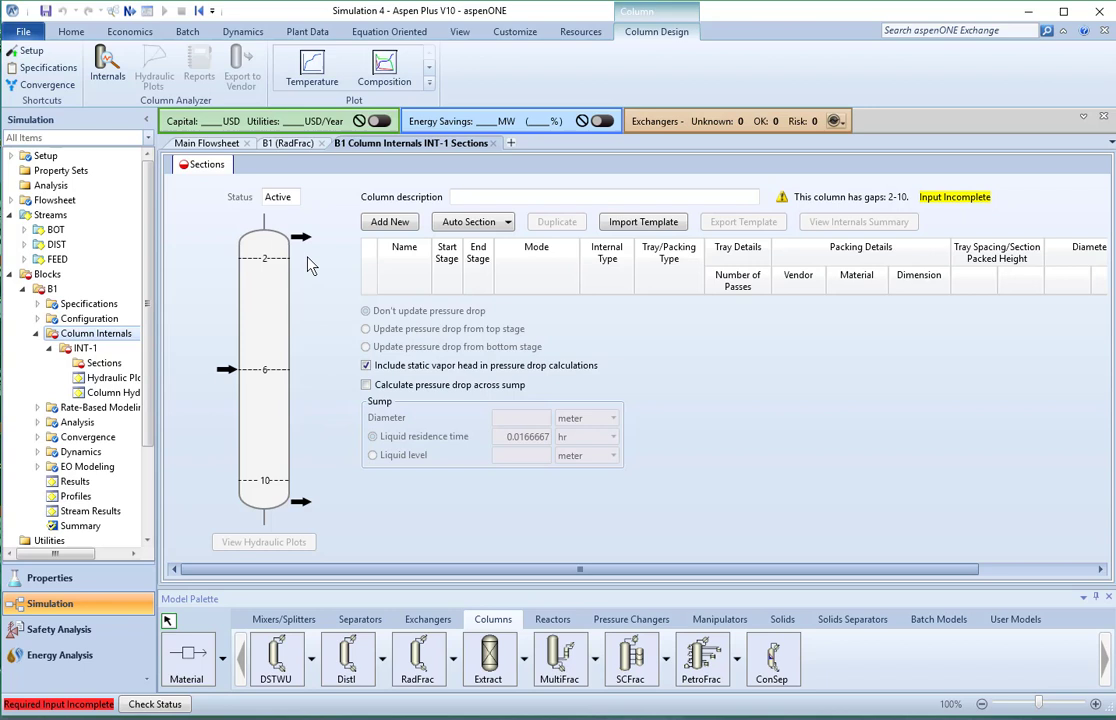
Add internals section CS-1 covering stages 2 to 6.
click(389, 222)
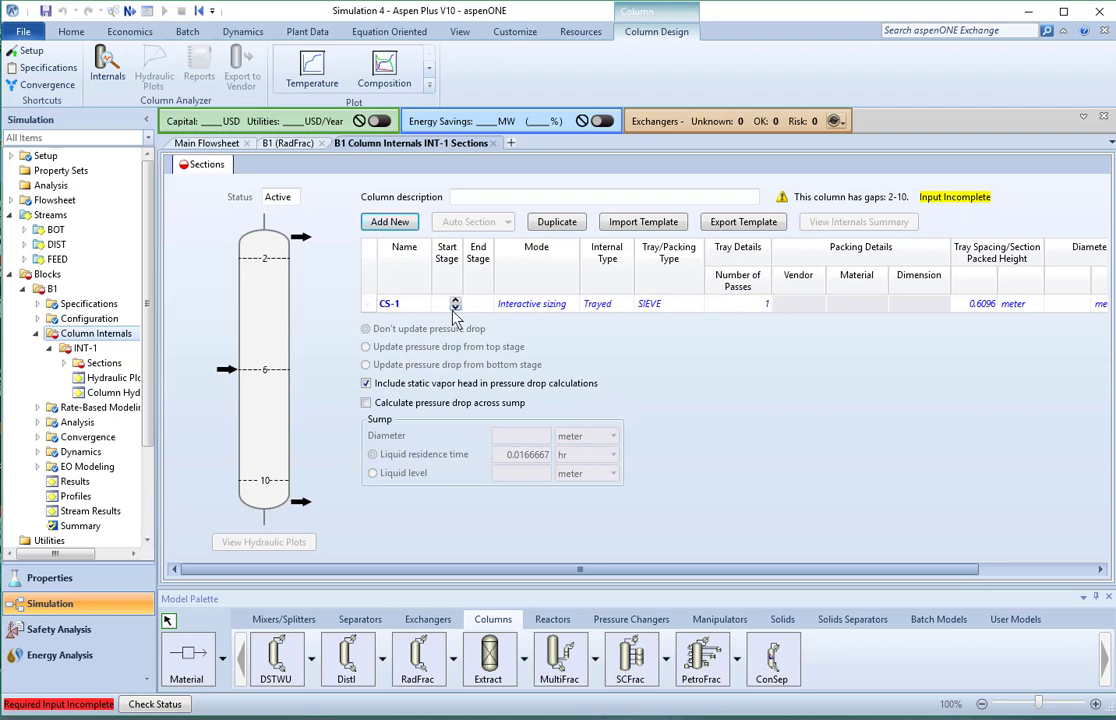
click(455, 302)
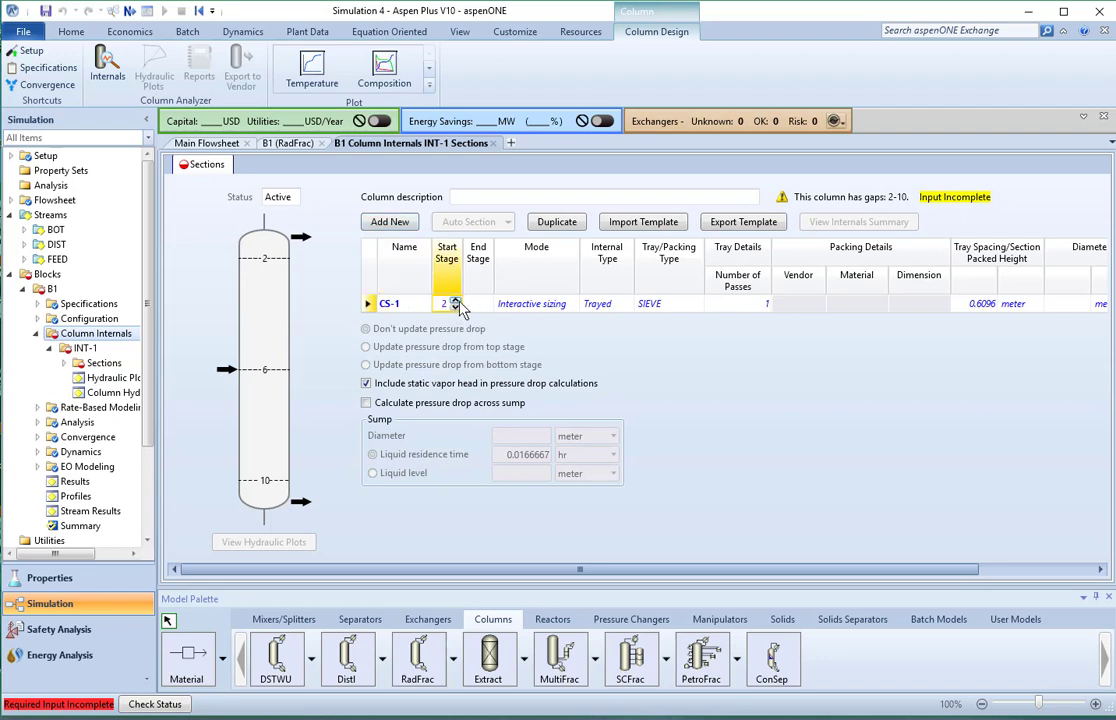
click(484, 304)
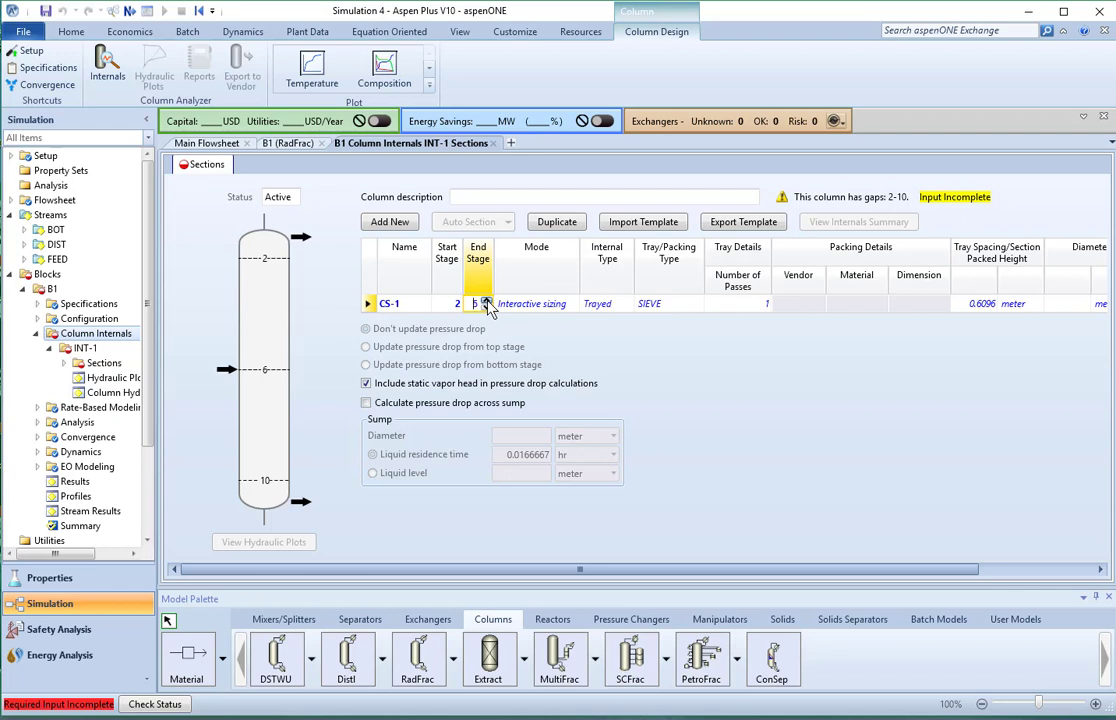
key(Return)
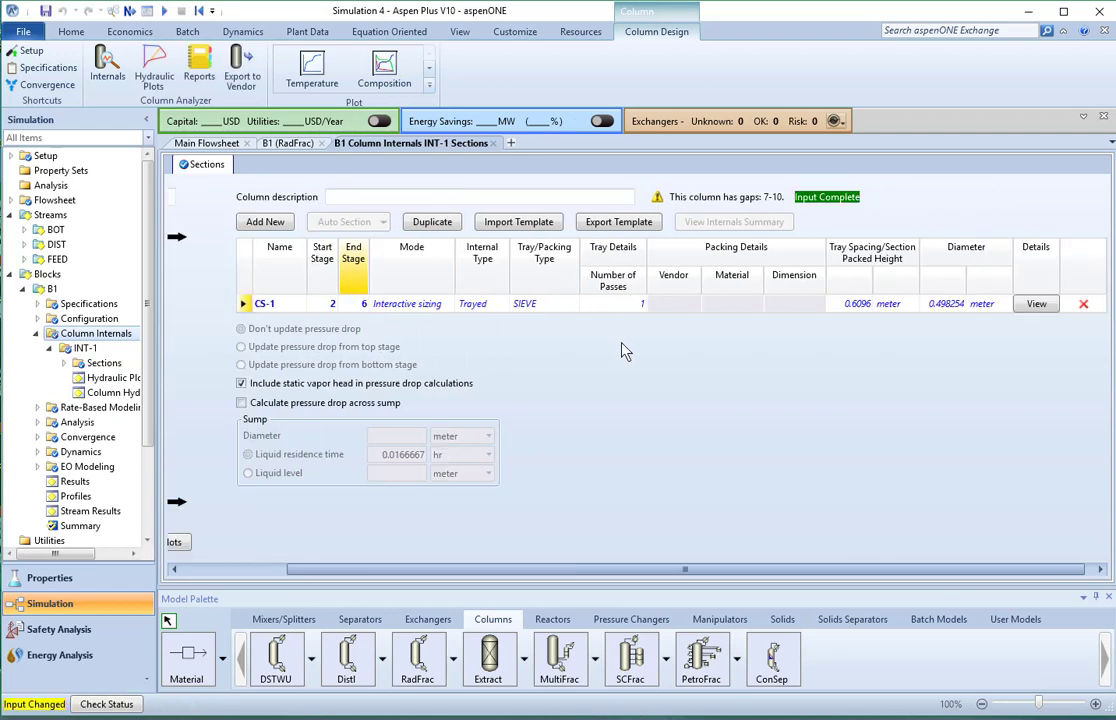
Add a second section CS-2 covering stages 7 to 10.
click(265, 221)
click(321, 321)
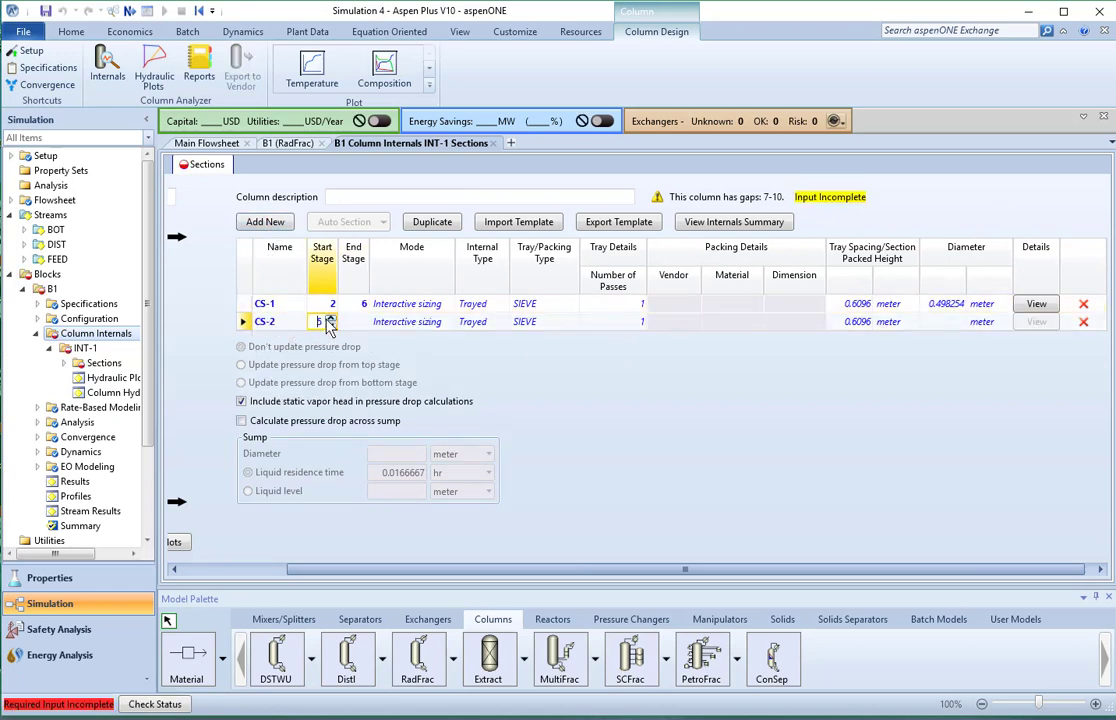
click(331, 318)
click(358, 322)
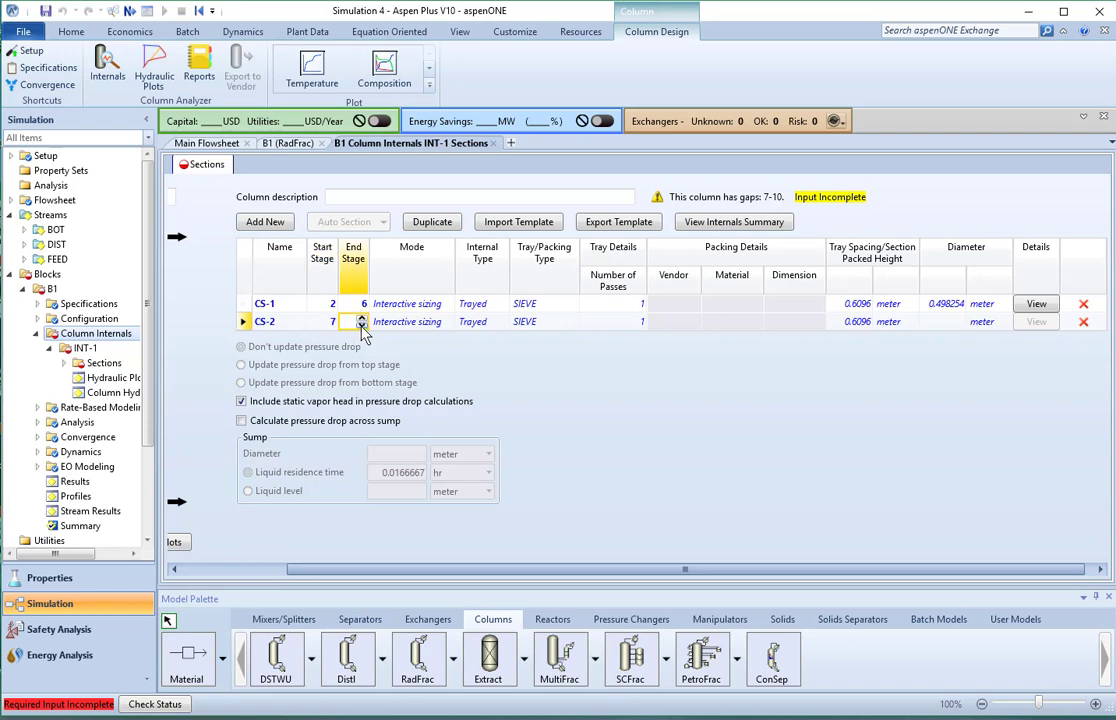
text(1)
click(362, 326)
click(477, 371)
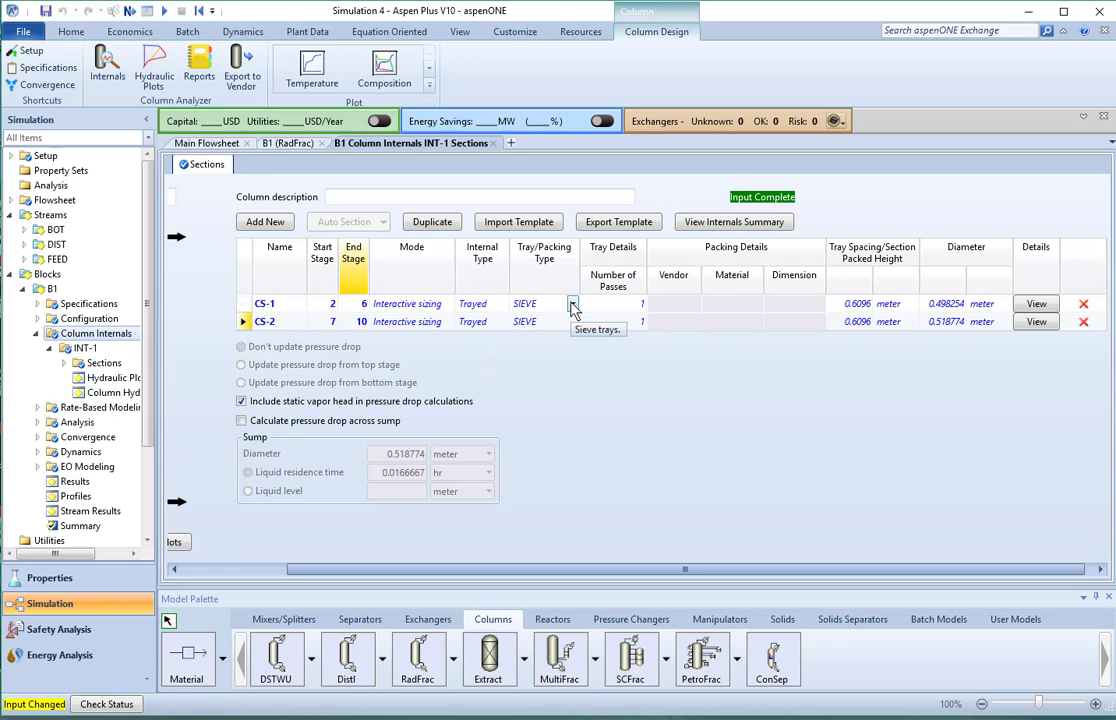
click(572, 305)
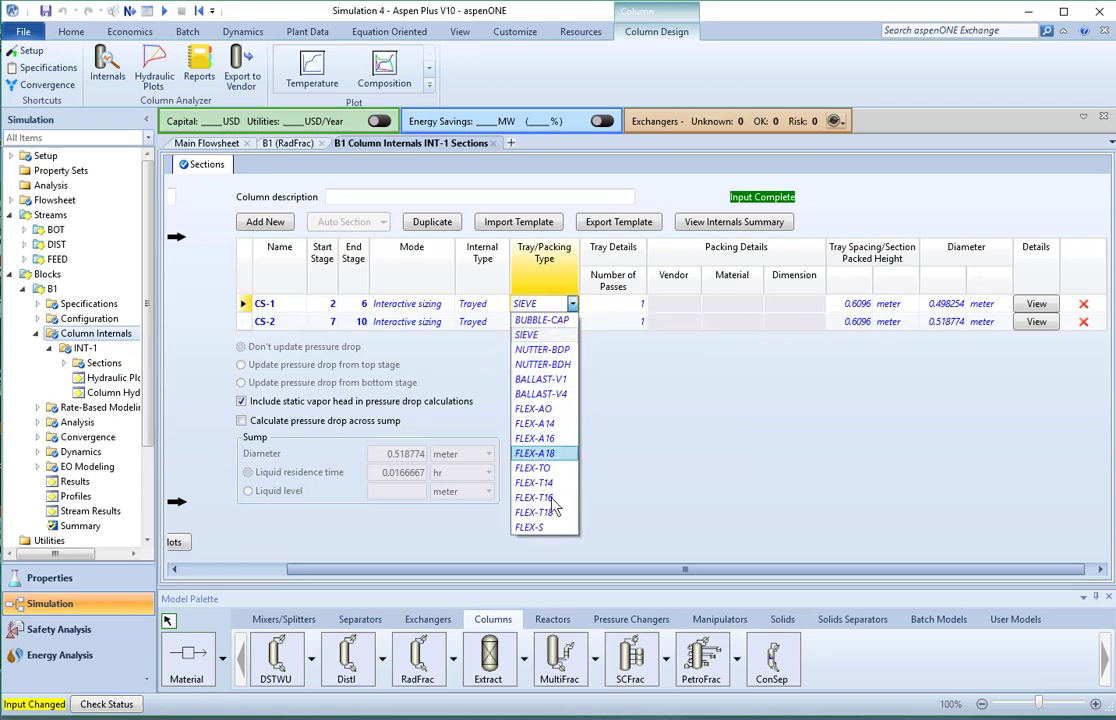
Change CS-1's tray type from sieve to FLEX-AO.
click(533, 408)
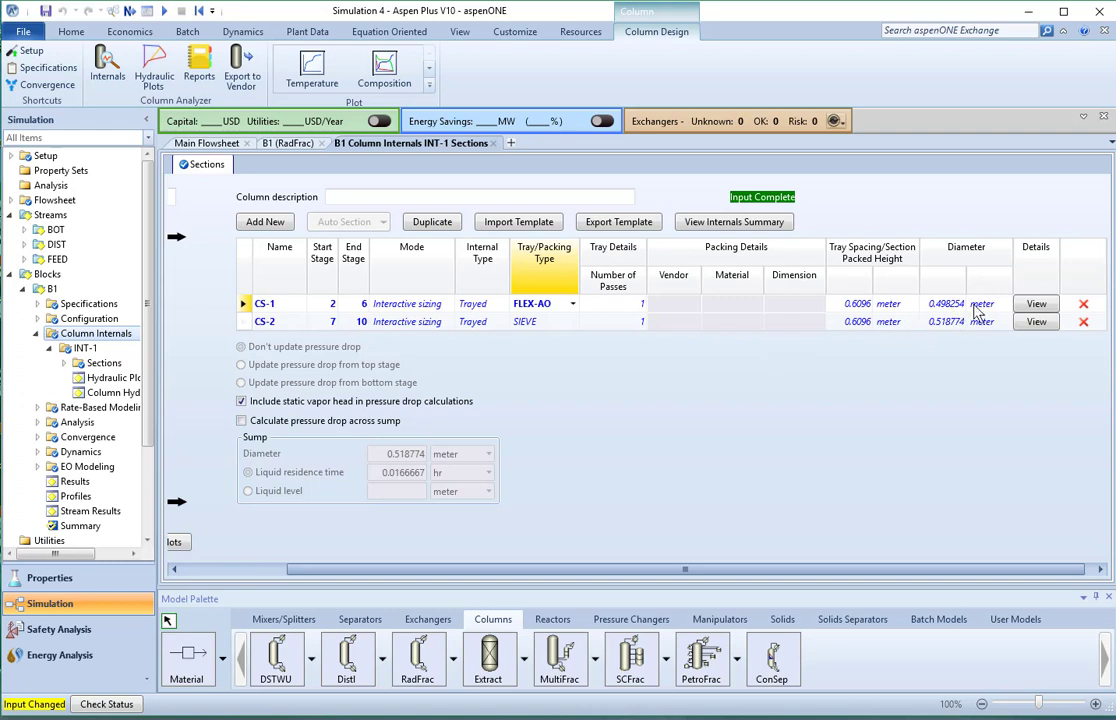
Open CS-1's geometry details and keep FLEX-AO as its tray type.
click(1032, 307)
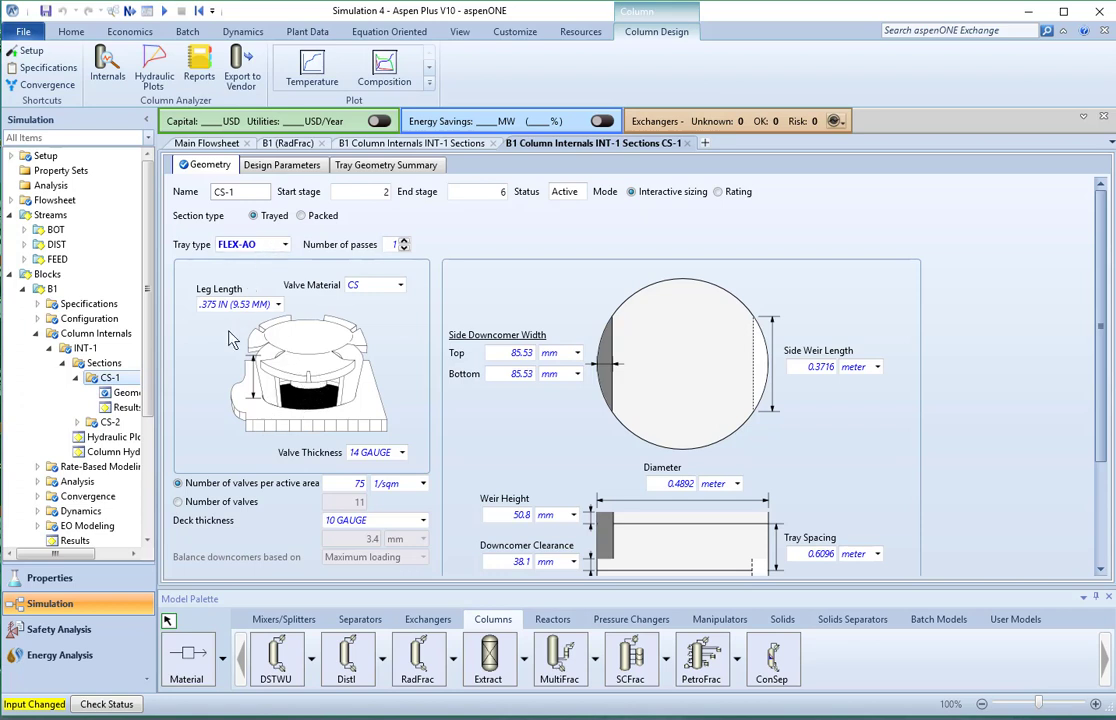
click(285, 245)
click(286, 246)
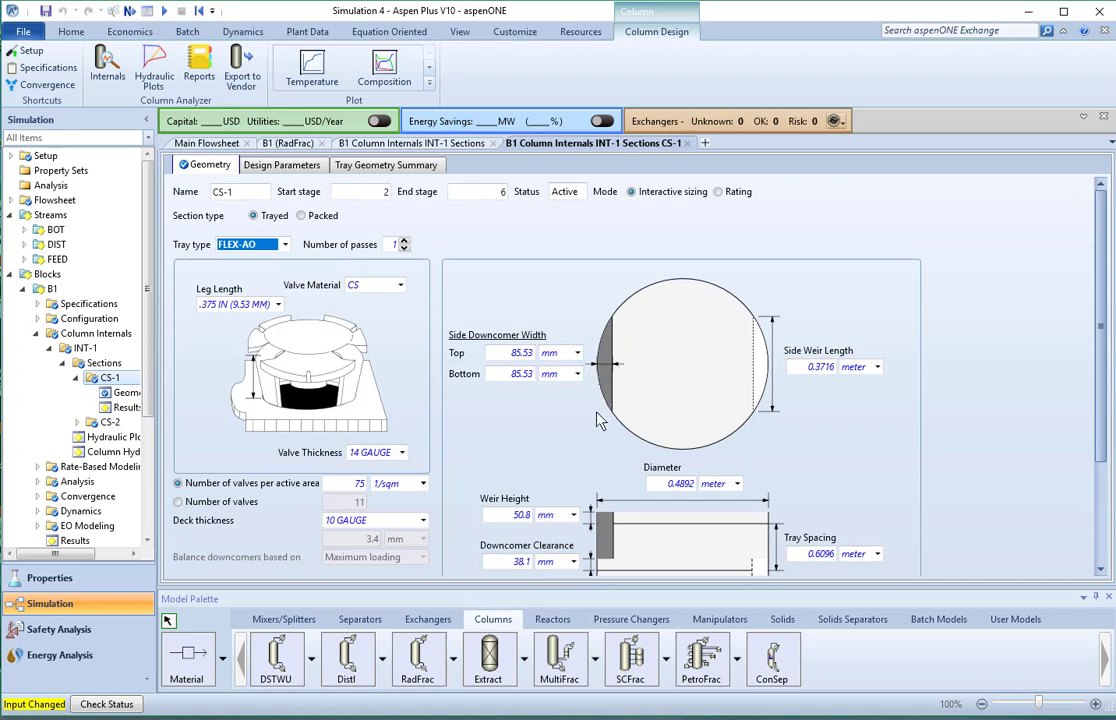
Check CS-1's design parameters and tray geometry summary: 11 valves, 0.489168 m diameter.
click(283, 166)
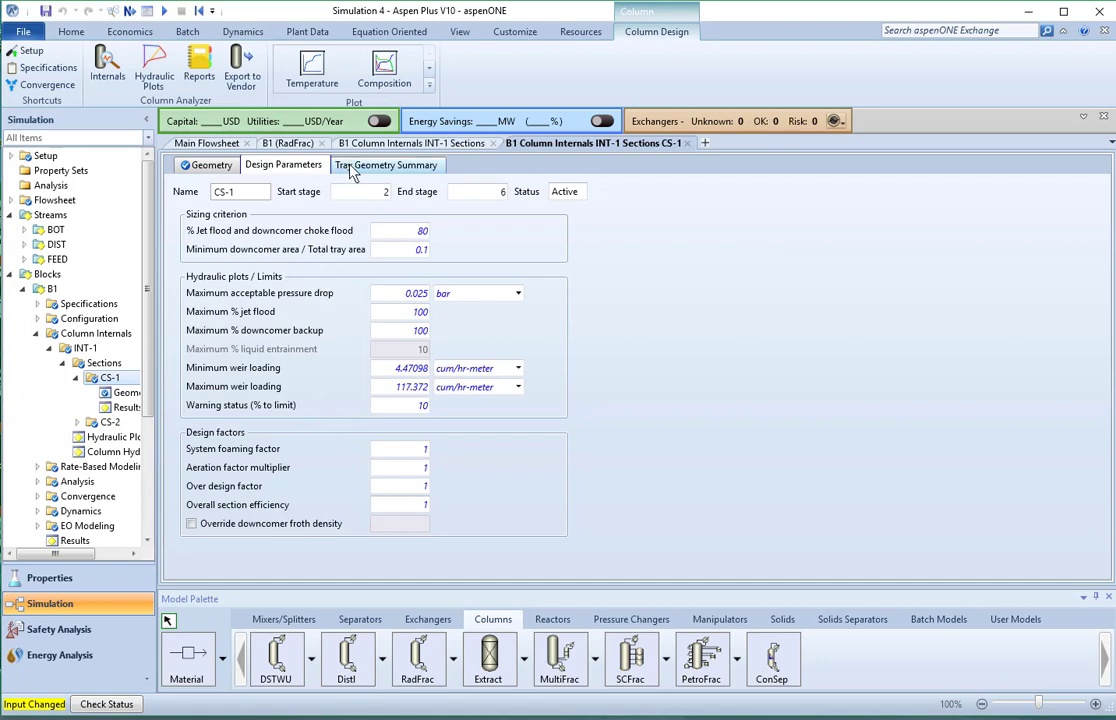
click(385, 165)
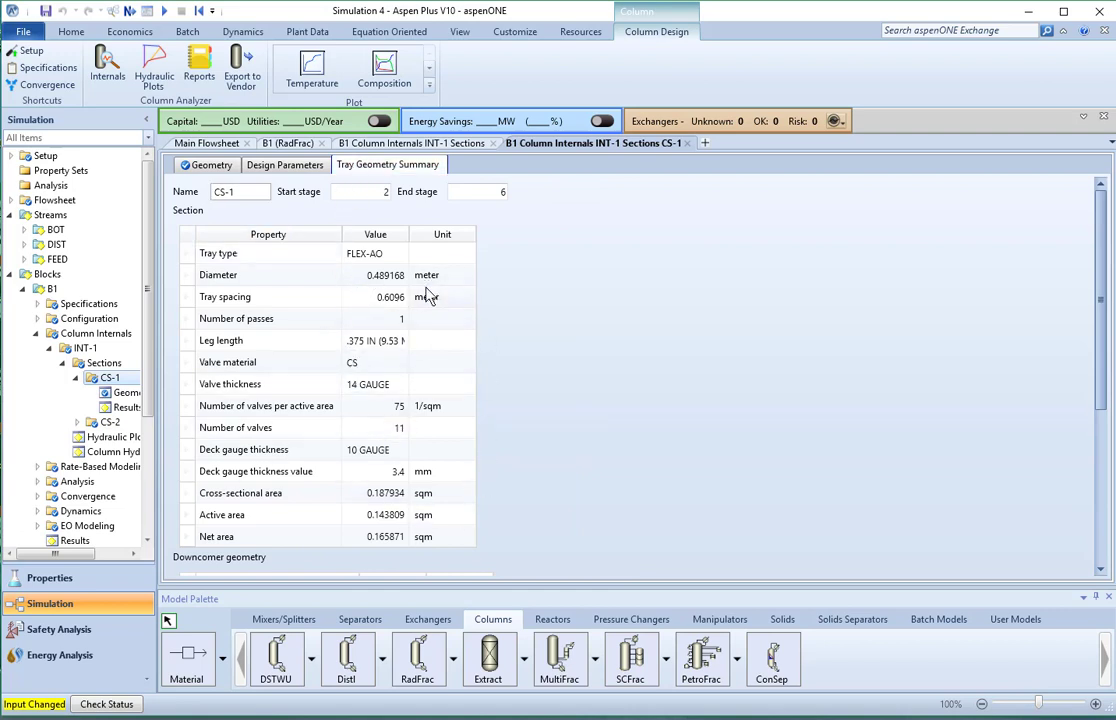
Open the details of sieve-tray section CS-2 from the sections table.
click(416, 145)
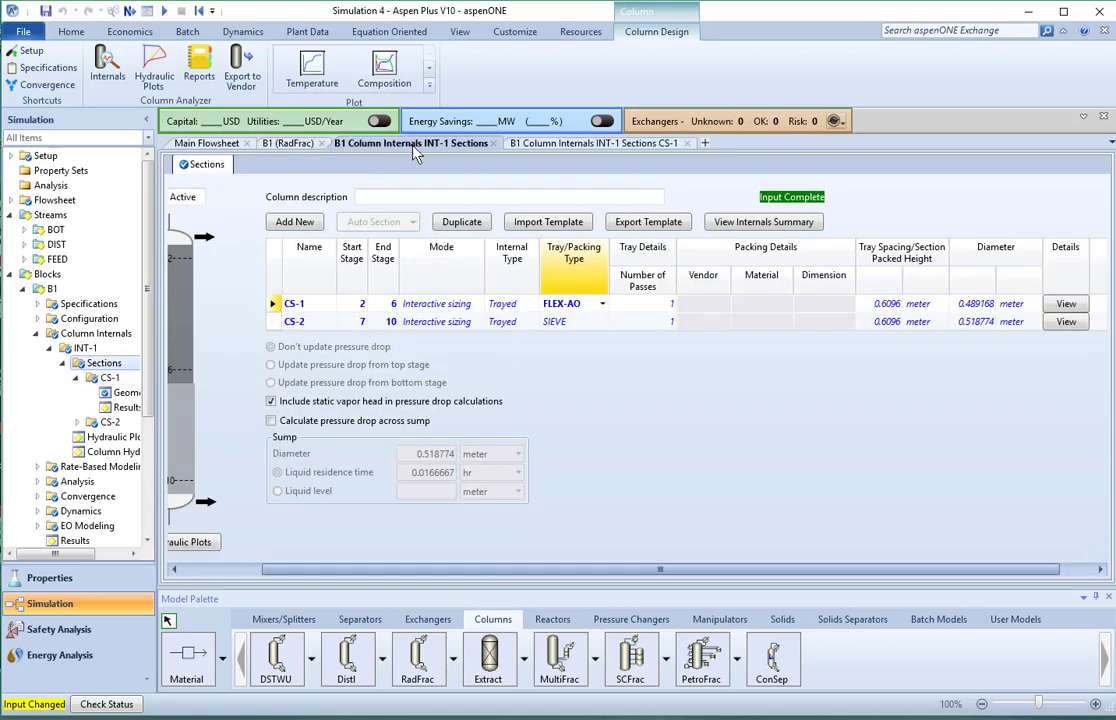
click(1066, 322)
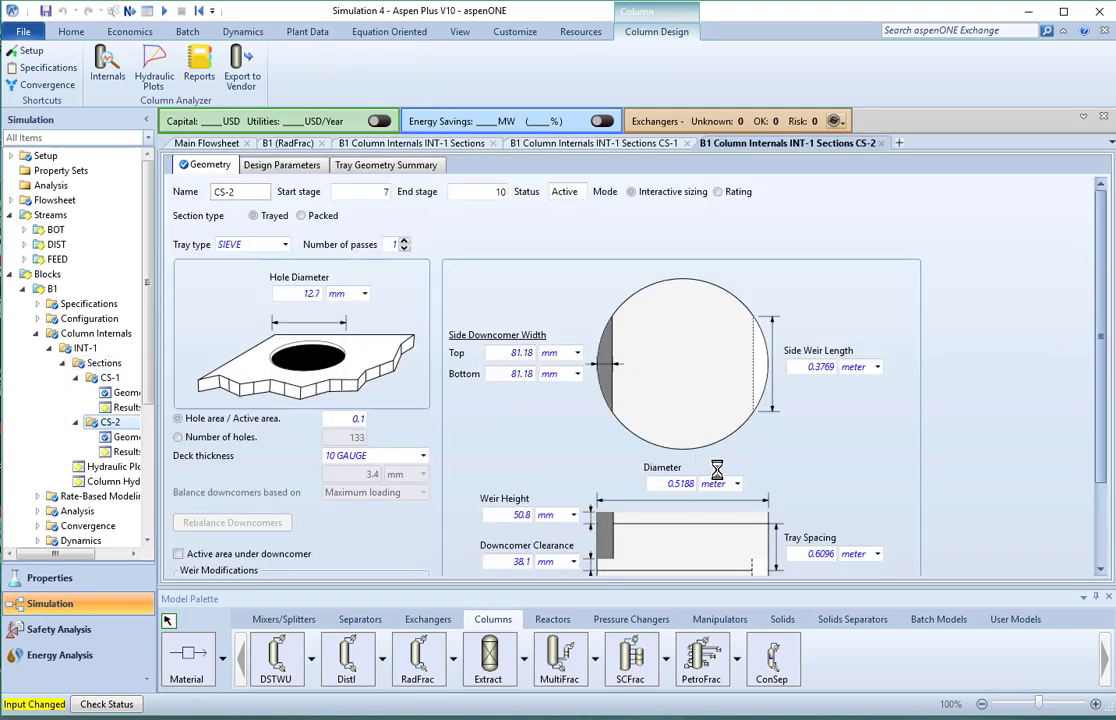
scroll(425, 370, down, 1)
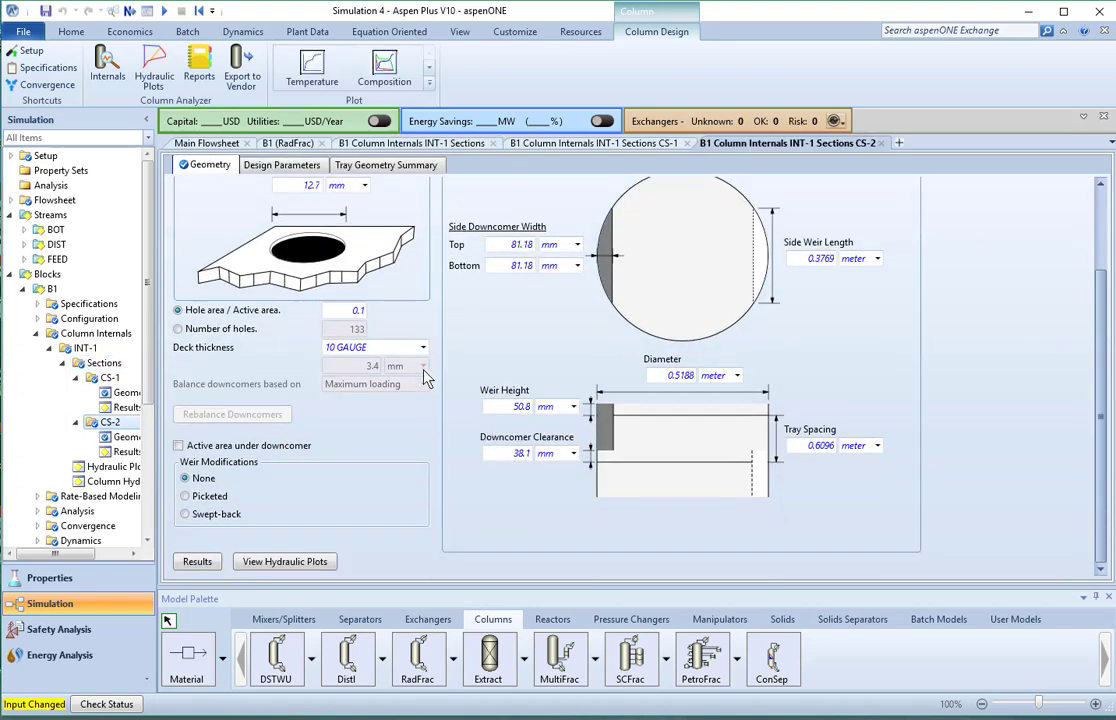
scroll(425, 388, up, 3)
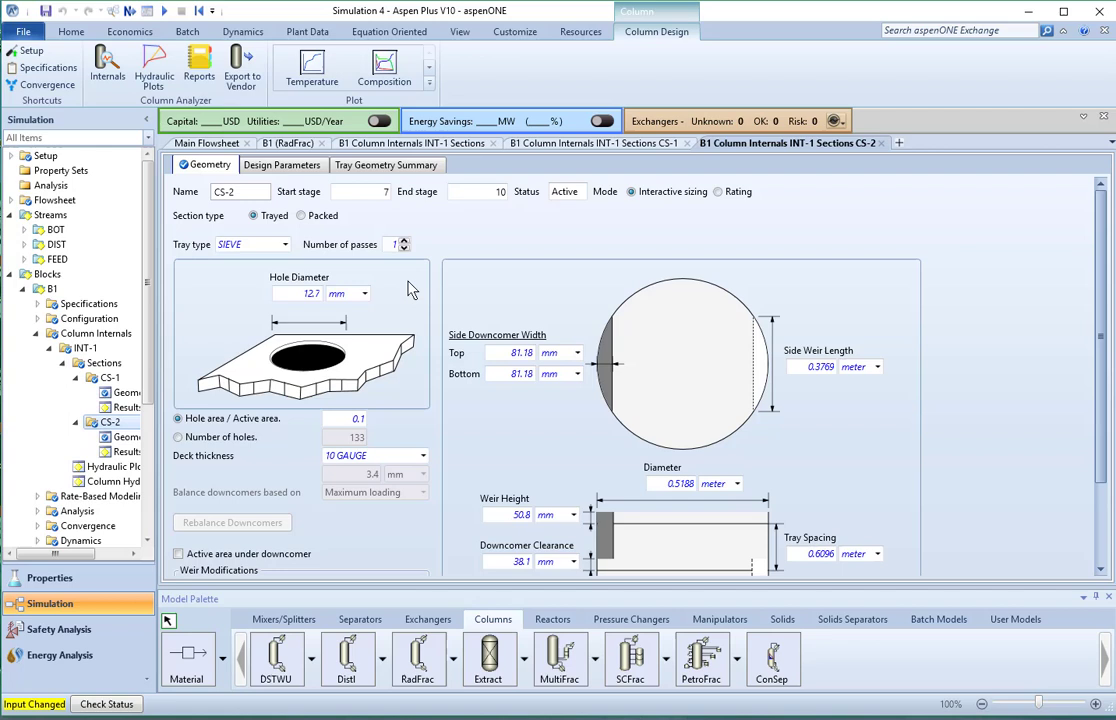
Set CS-2's jet flood method to Fair72, keeping Hsieh weep and Glitsch downcomer loading.
click(283, 166)
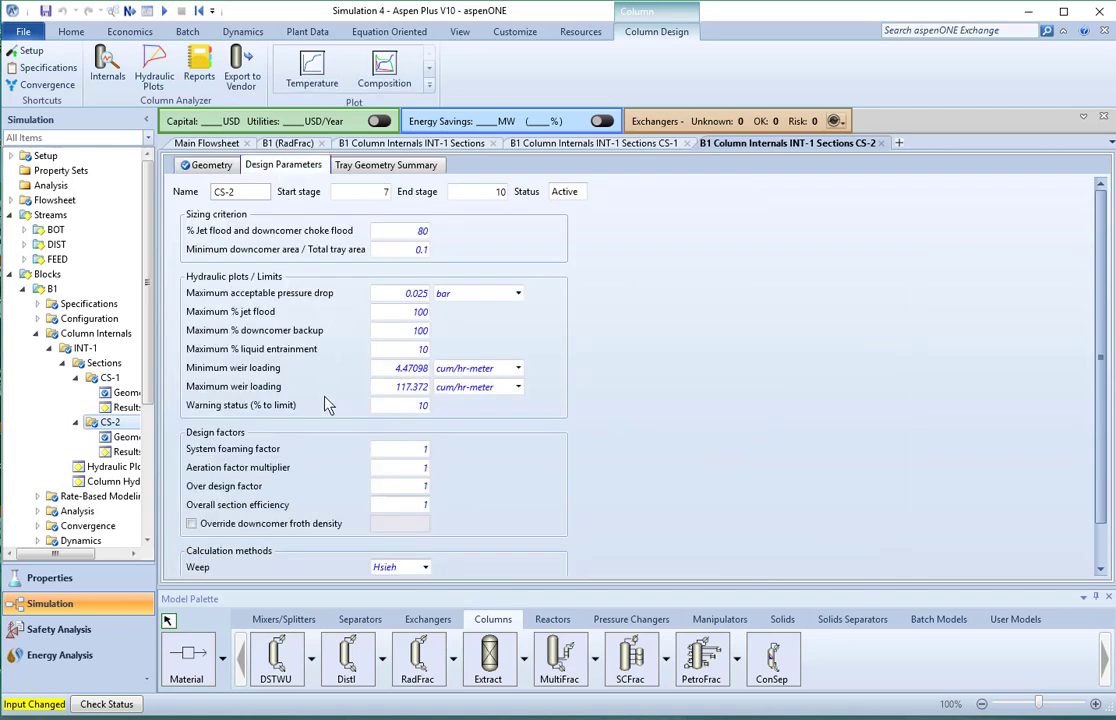
scroll(328, 415, down, 1)
scroll(330, 430, down, 1)
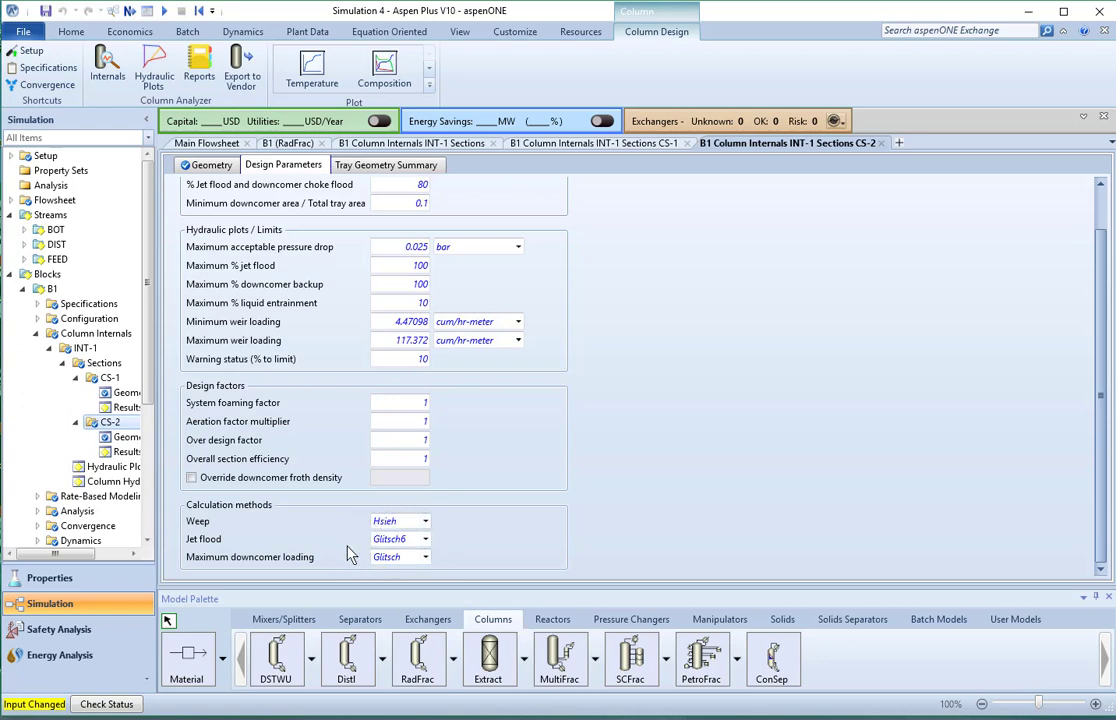
click(425, 522)
click(425, 539)
click(426, 540)
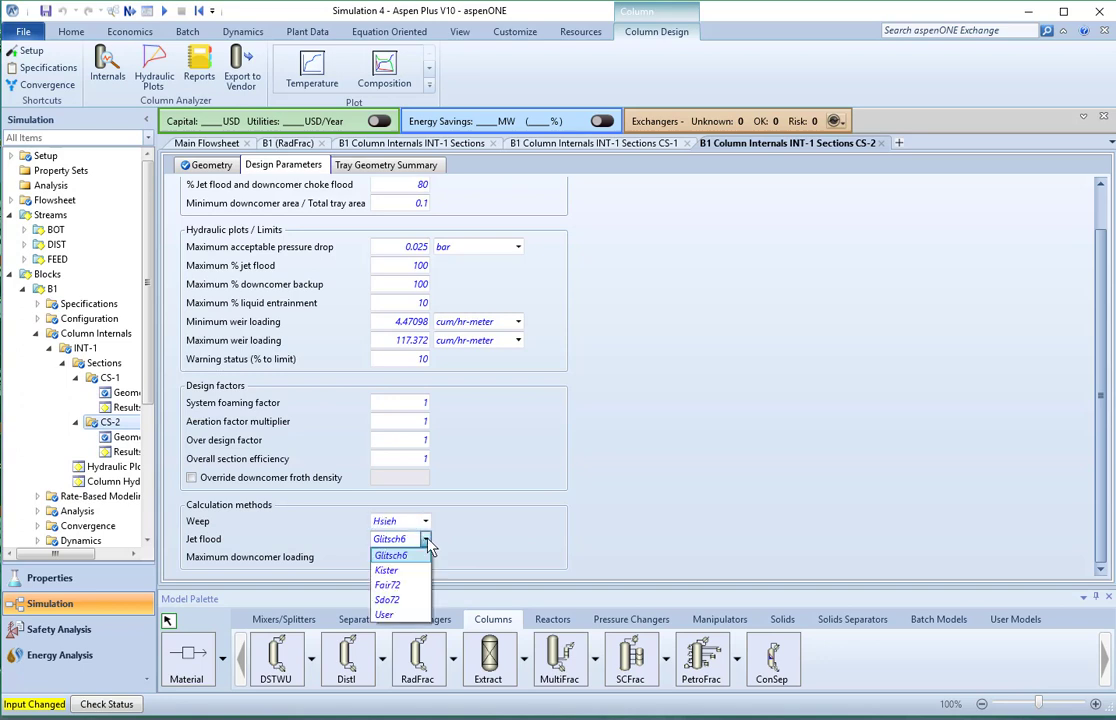
click(396, 587)
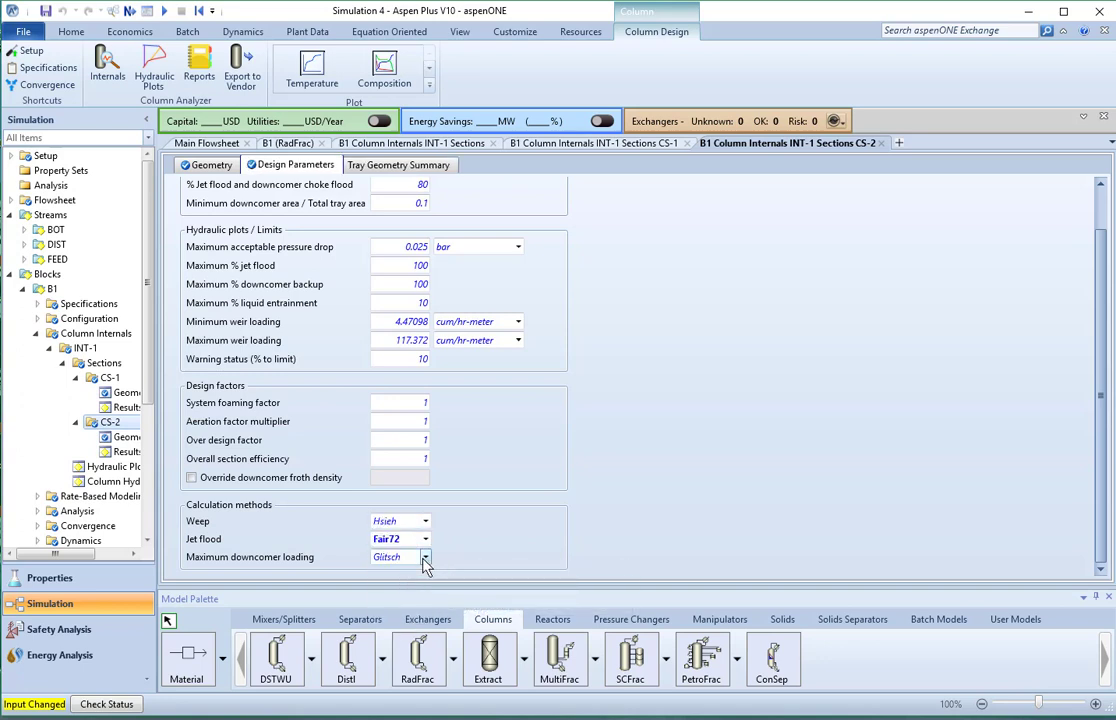
click(425, 560)
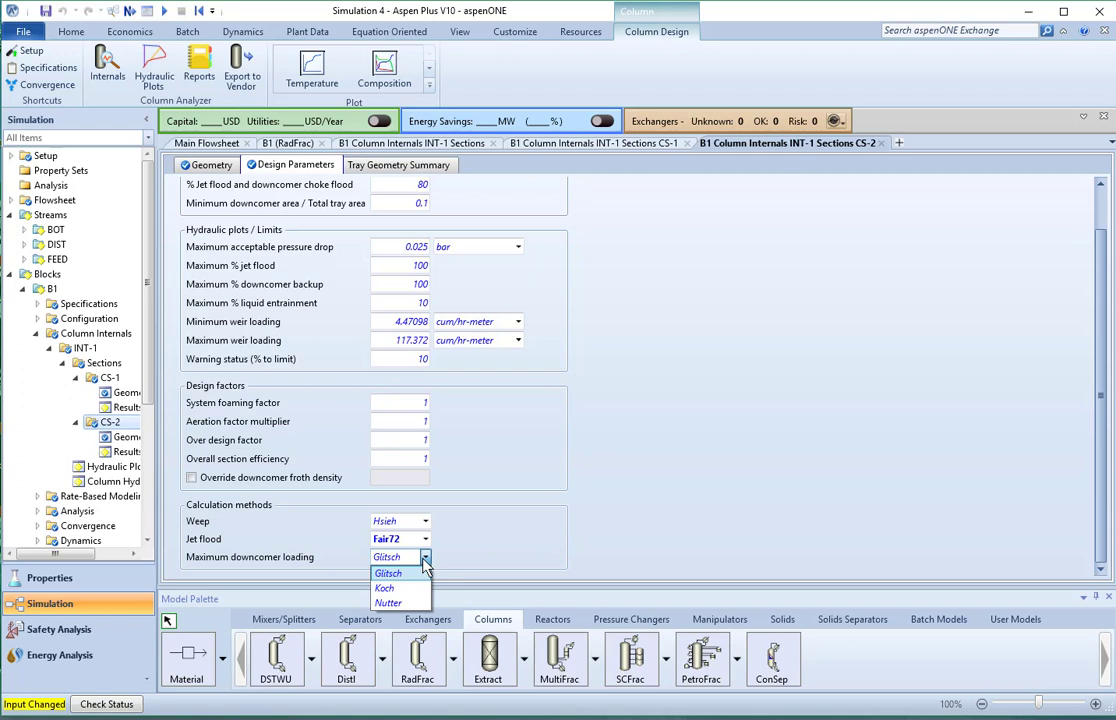
click(425, 561)
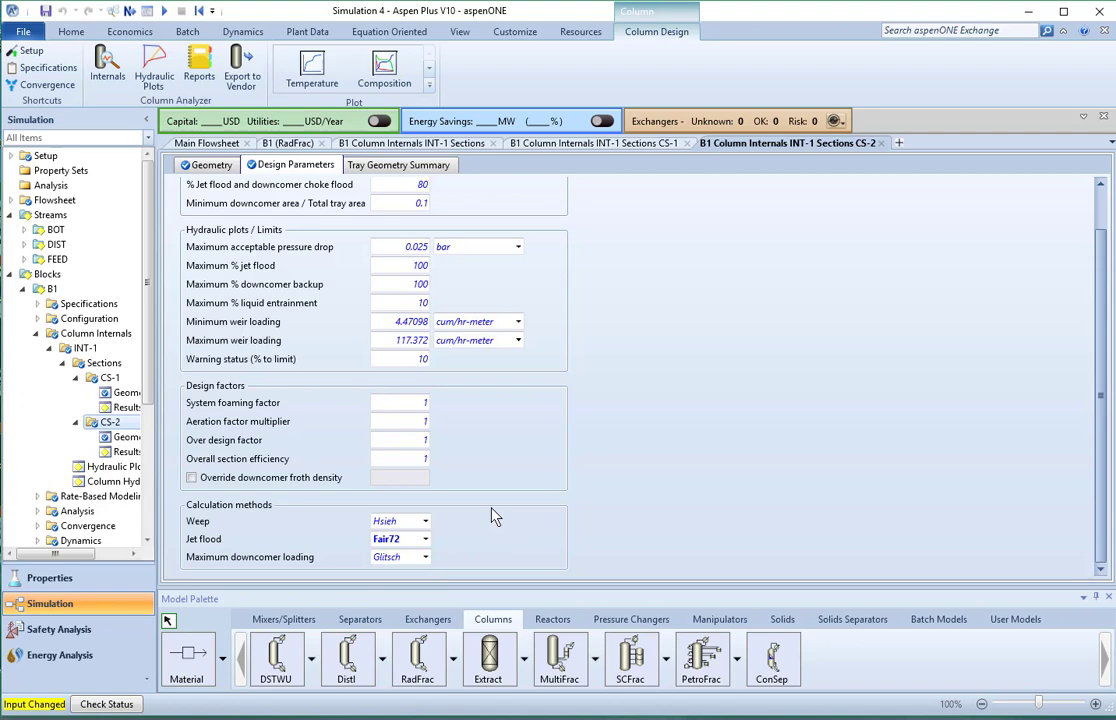
scroll(340, 472, up, 2)
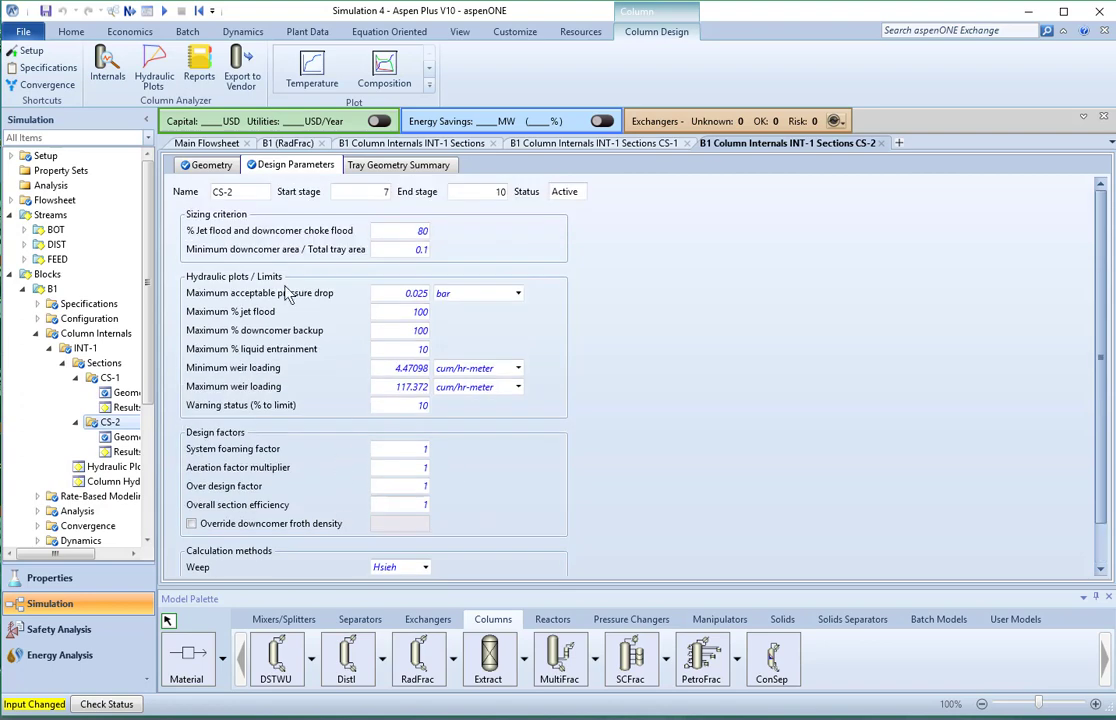
Run the simulation from CS-2's tray geometry form.
click(207, 165)
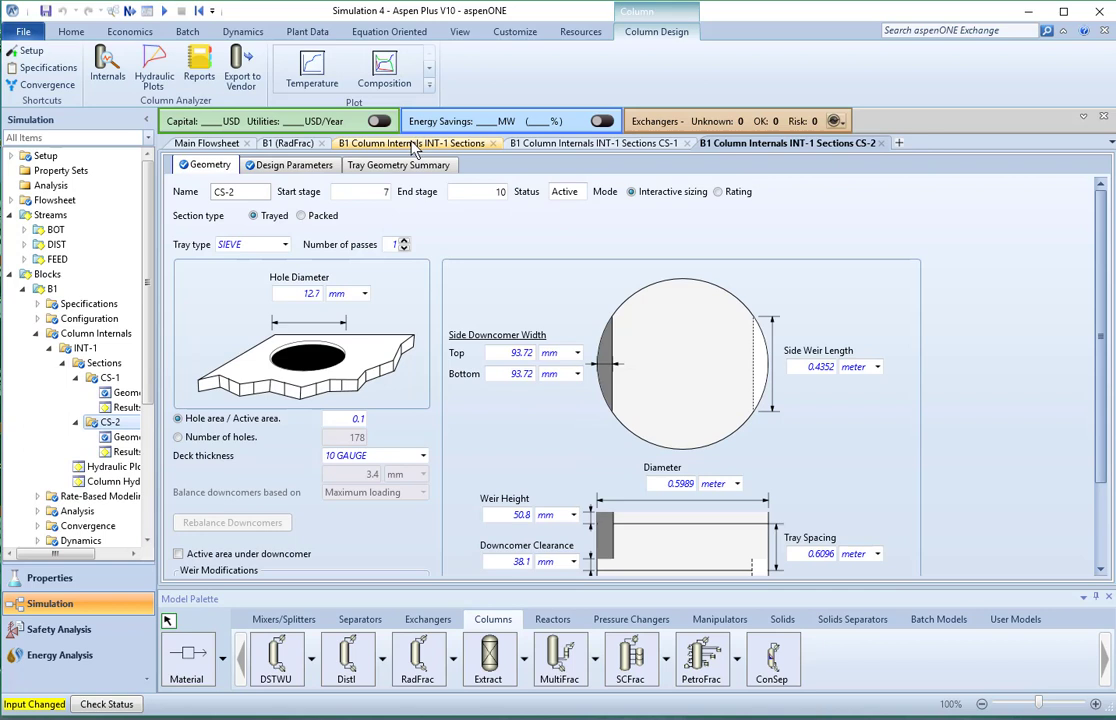
click(72, 32)
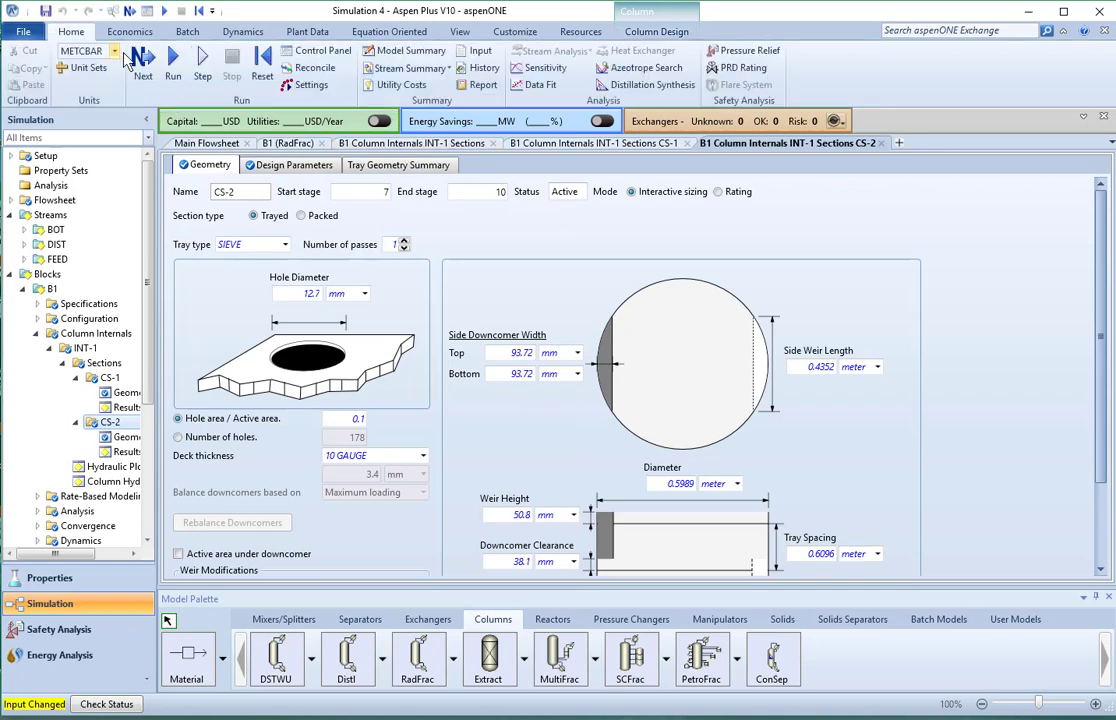
click(173, 68)
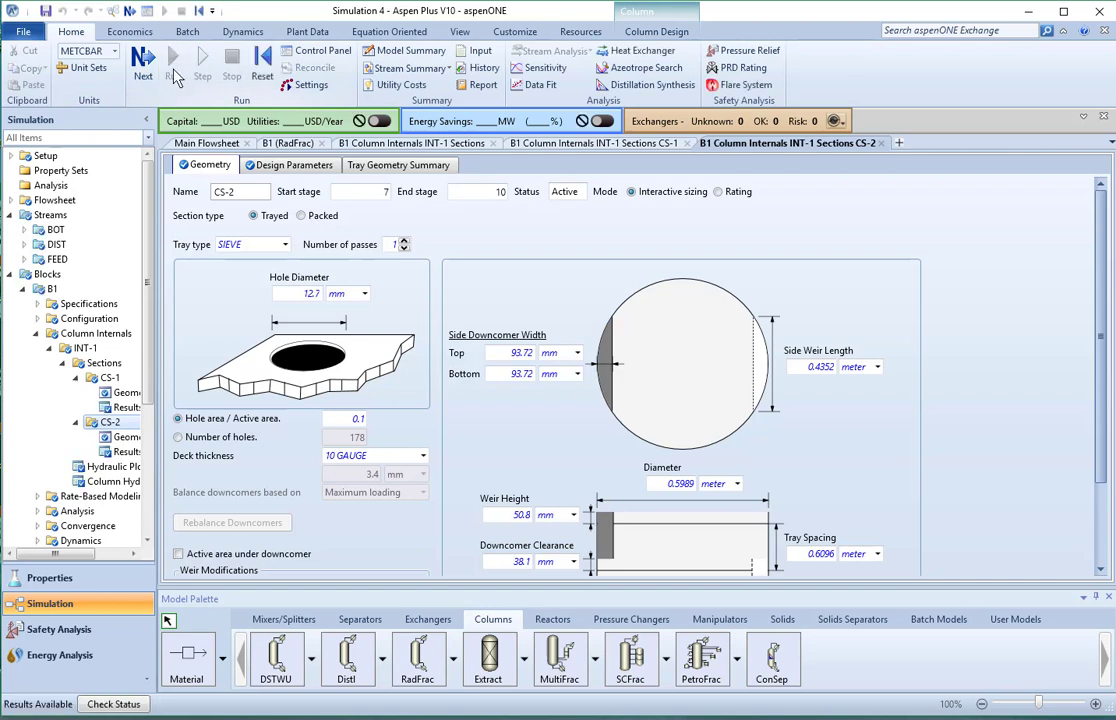
Return to the INT-1 sections table, now listing CS-2 at 0.598927 m diameter.
click(377, 146)
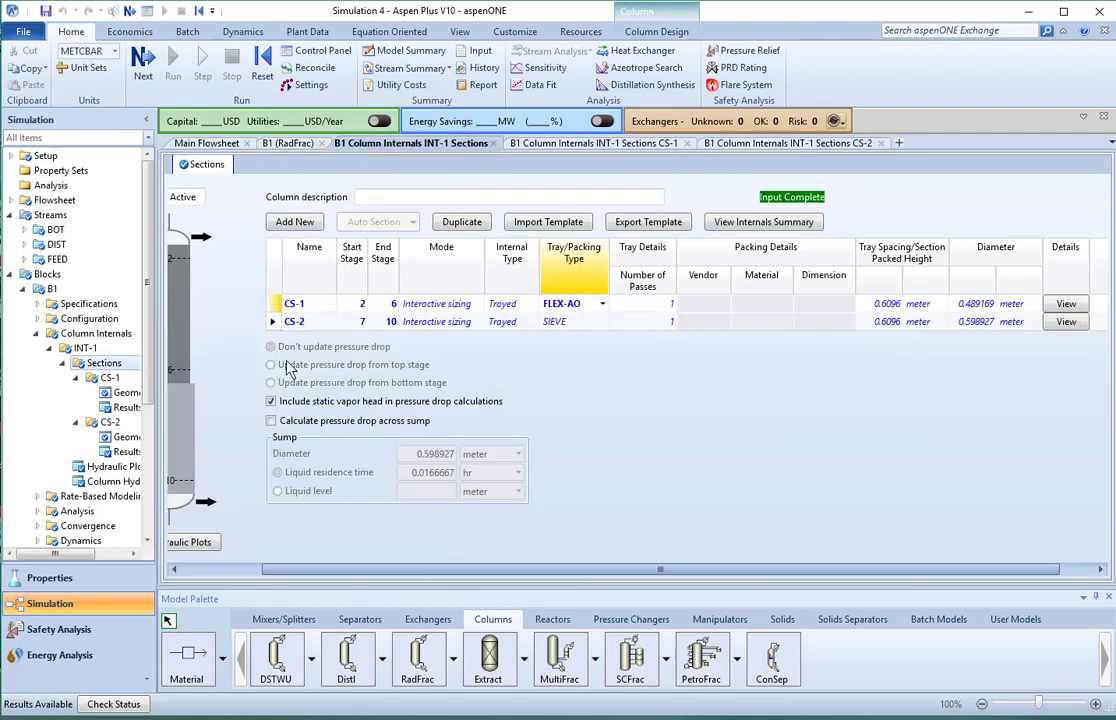
drag(364, 569, 276, 565)
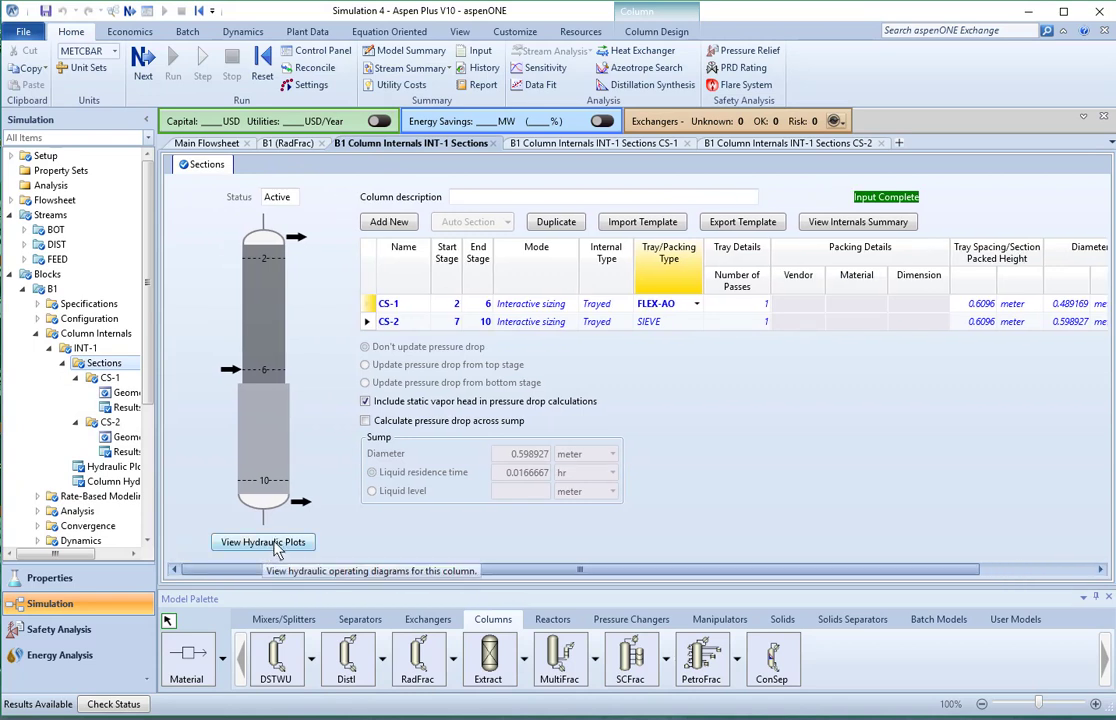
click(668, 35)
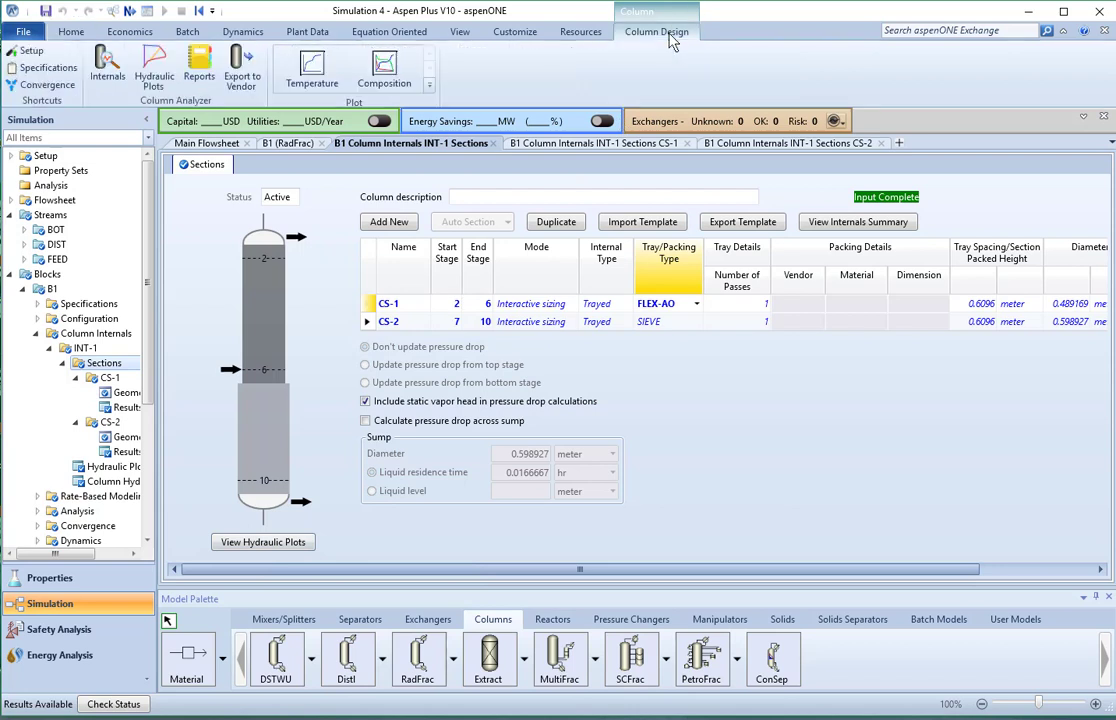
Open the column's hydraulic plots and view stages 7, 6, 5, 3, then stage 2.
click(264, 543)
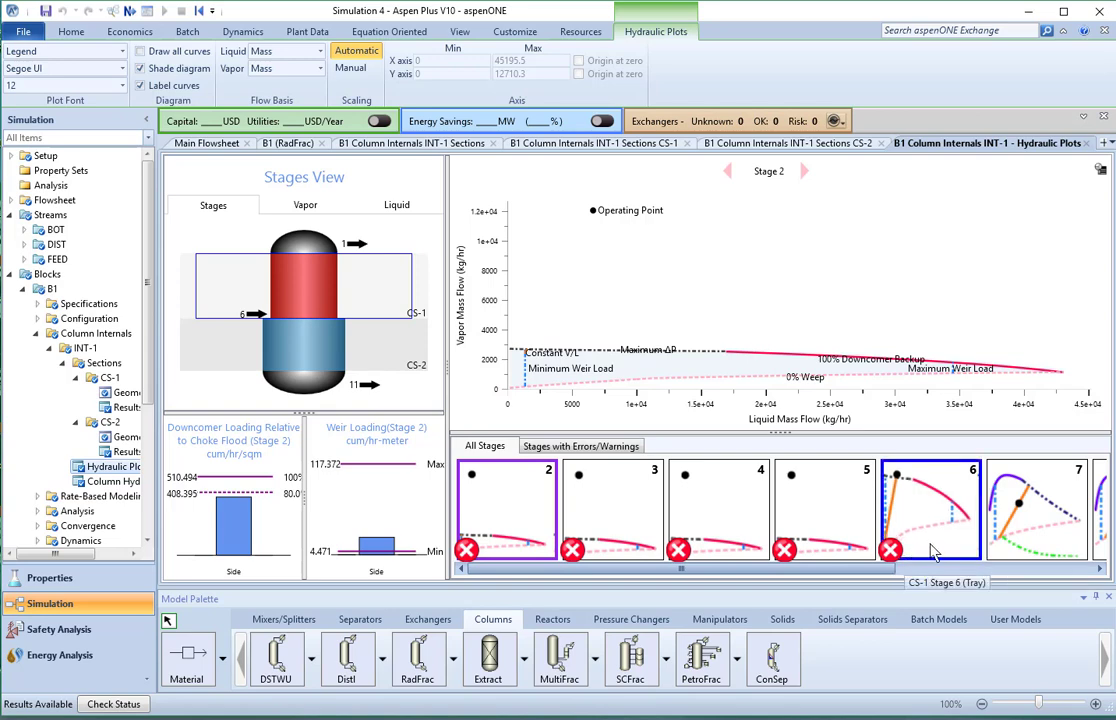
click(1011, 517)
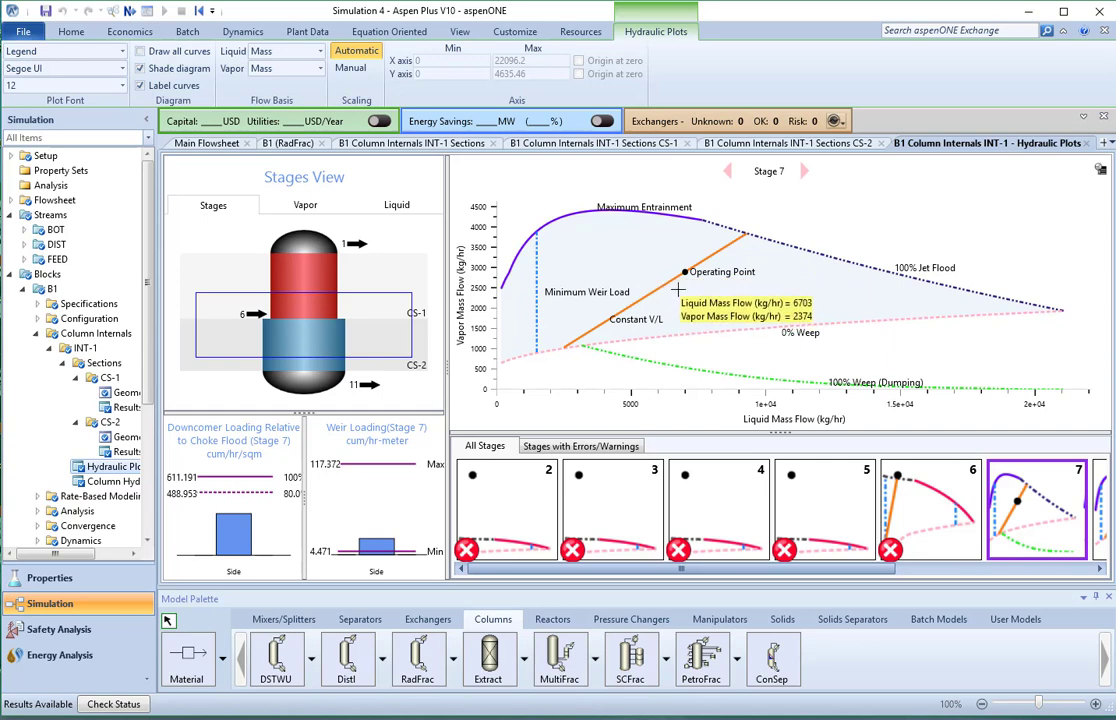
click(910, 528)
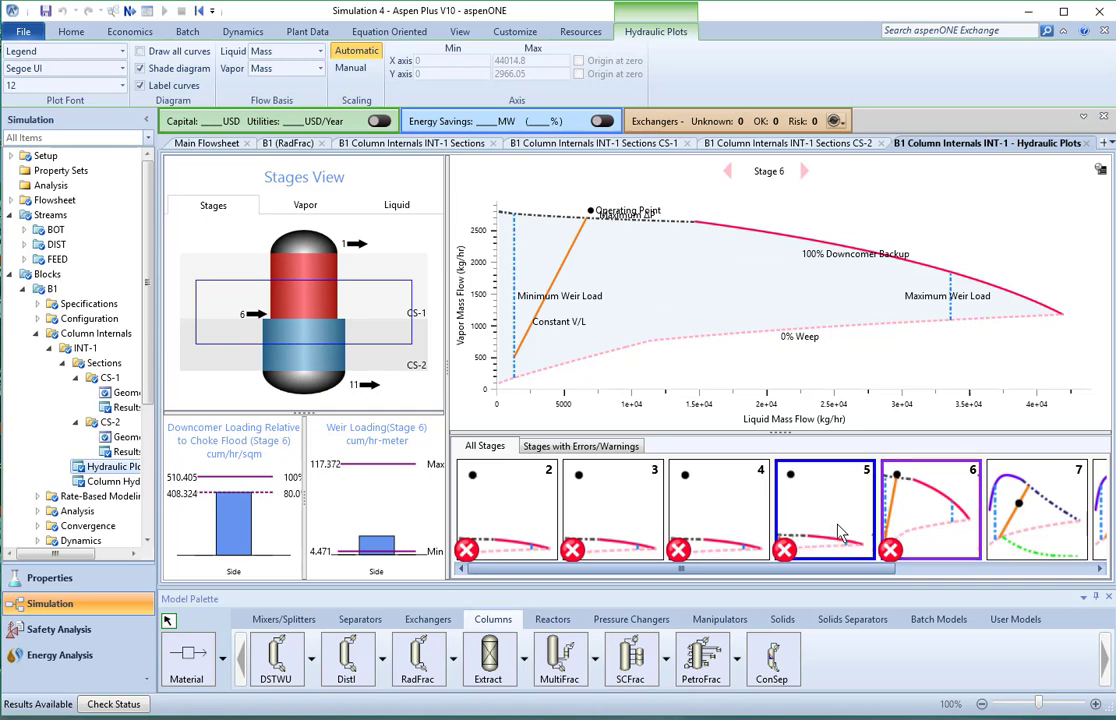
click(840, 533)
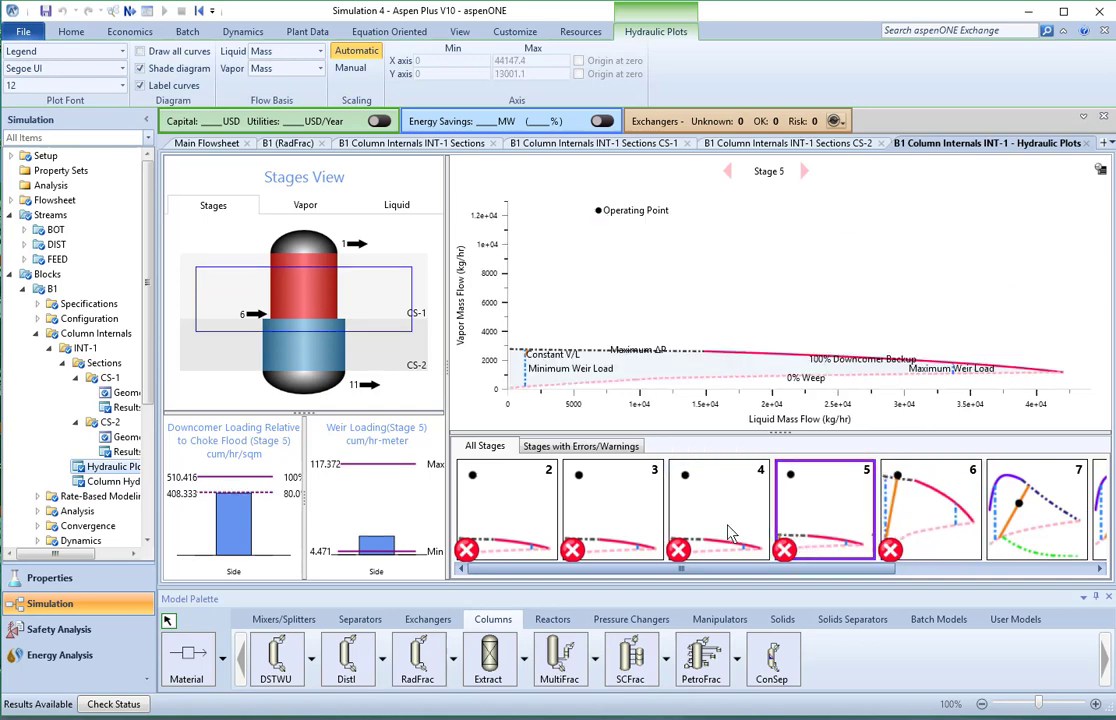
click(628, 527)
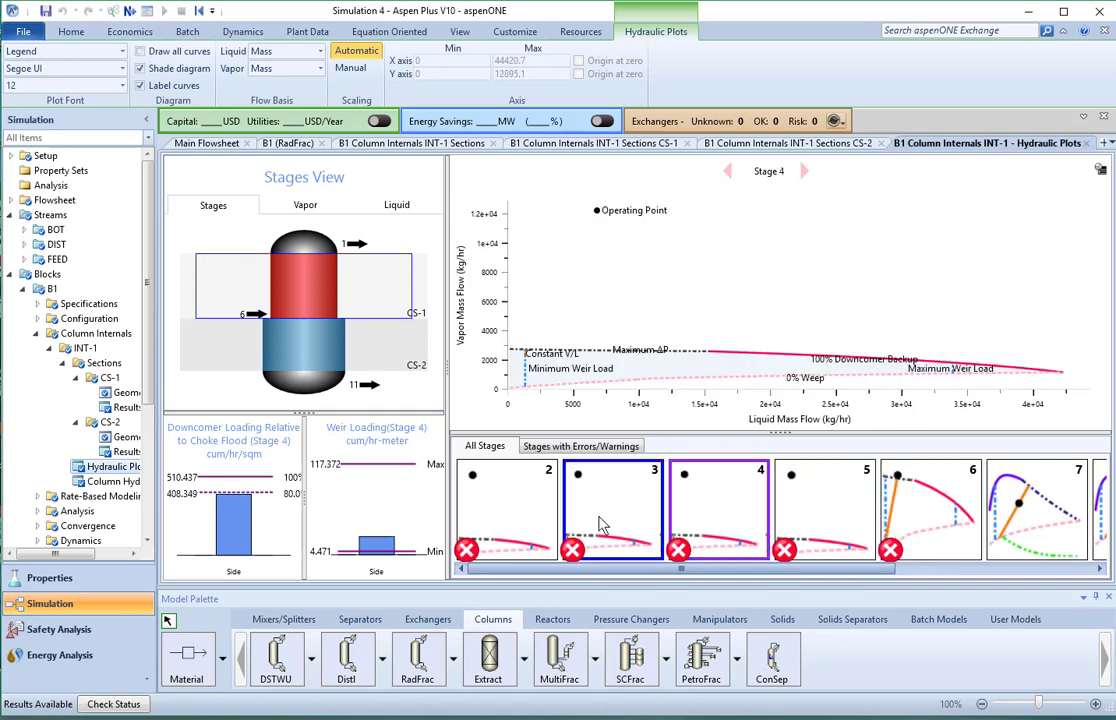
click(531, 527)
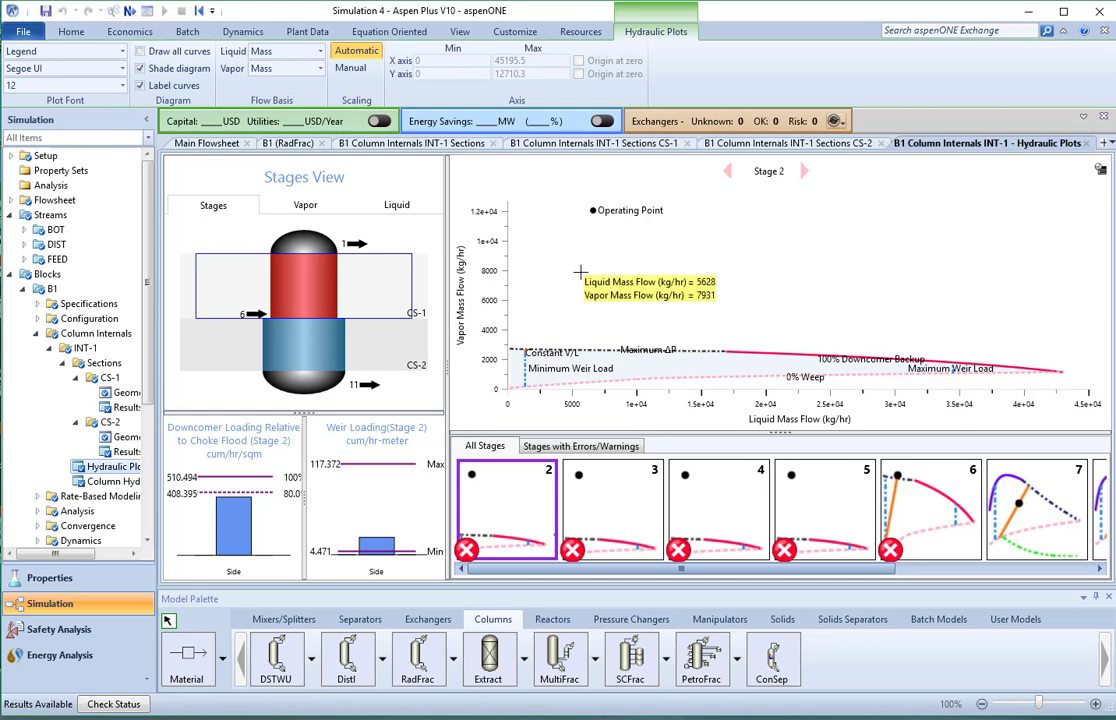
Change B1's reflux ratio to 1.1 on the column setup form.
click(290, 143)
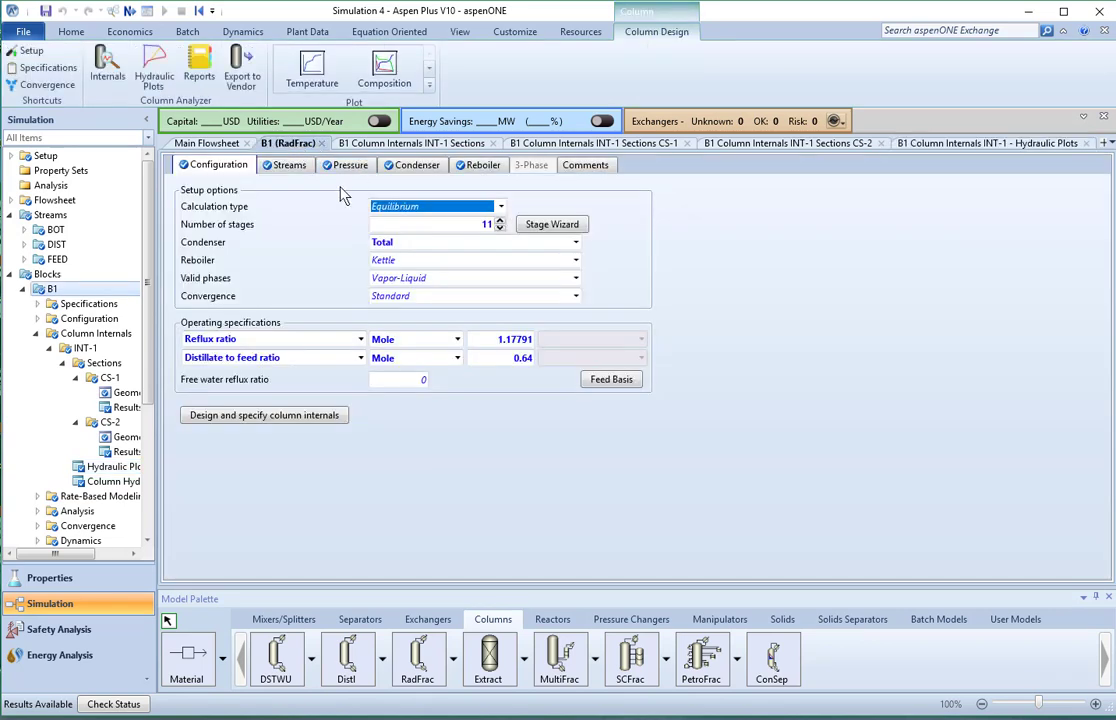
click(523, 345)
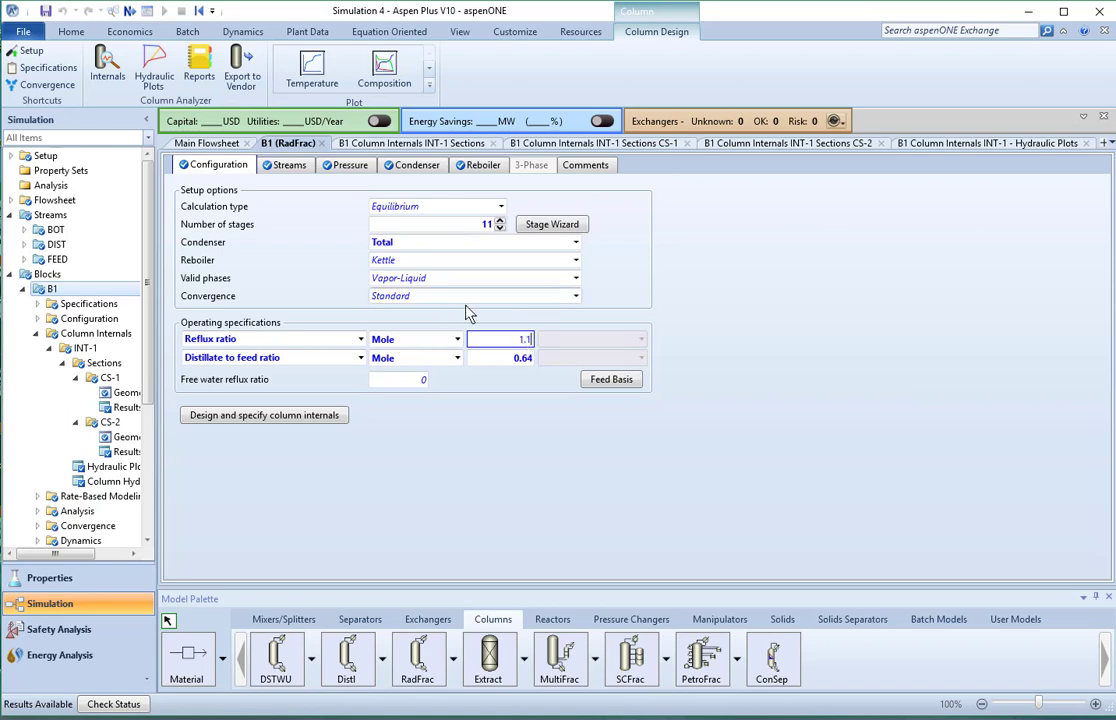
click(600, 250)
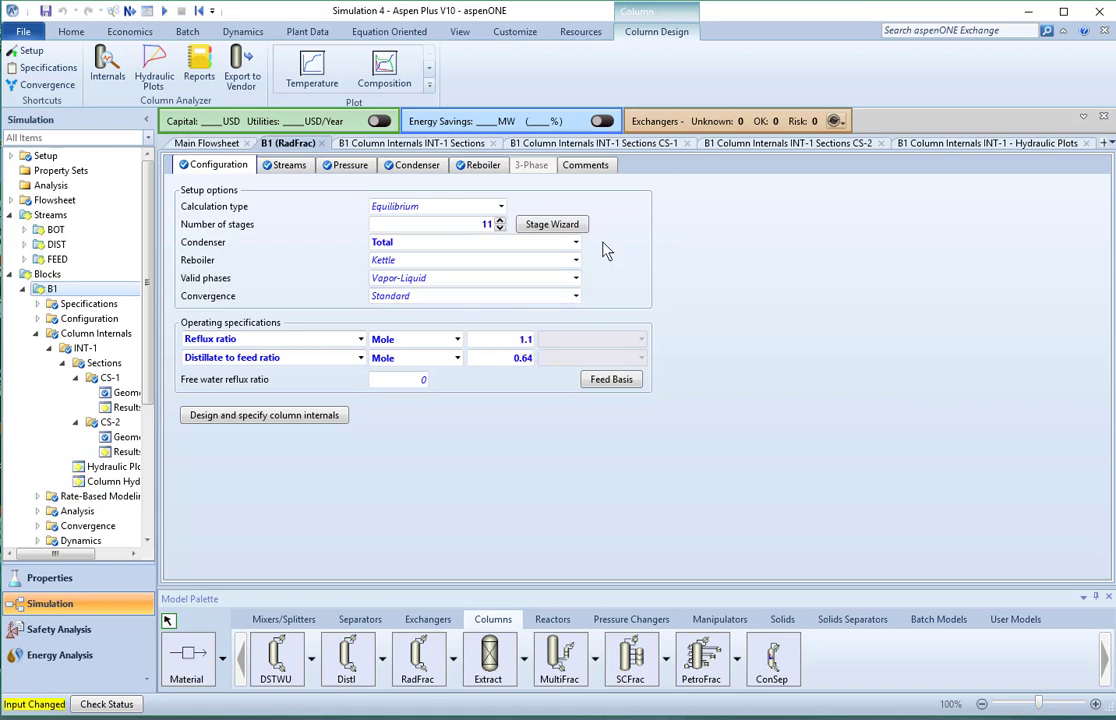
Rerun the simulation with F5 and go back to the hydraulic plots.
click(70, 31)
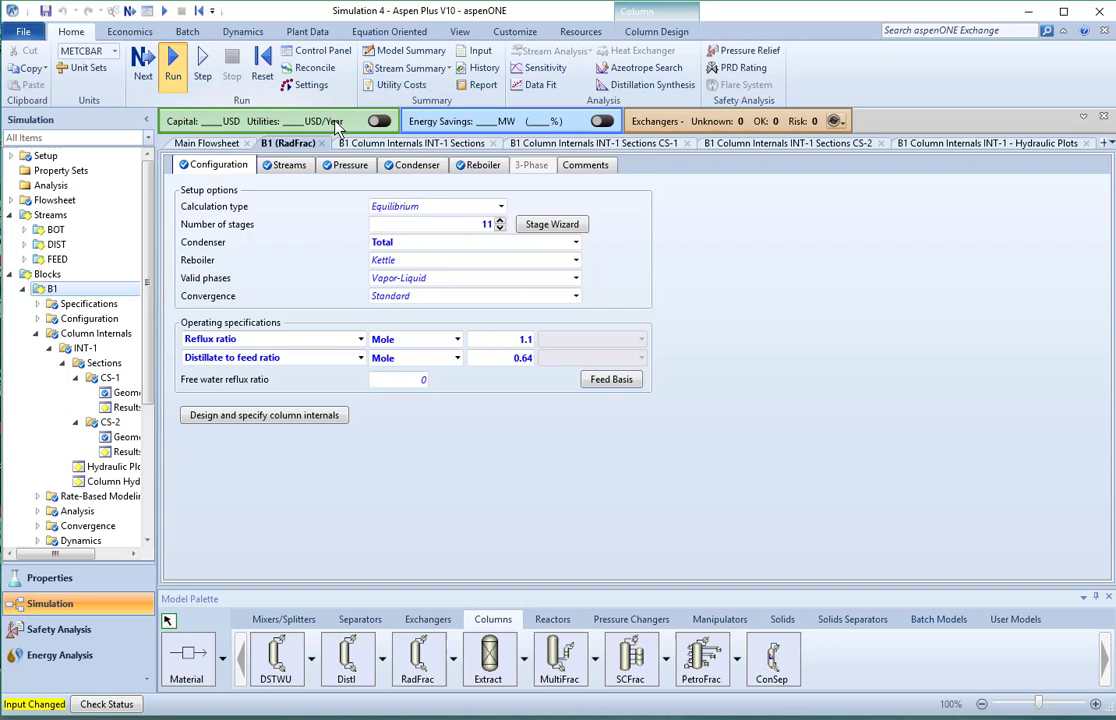
key(F5)
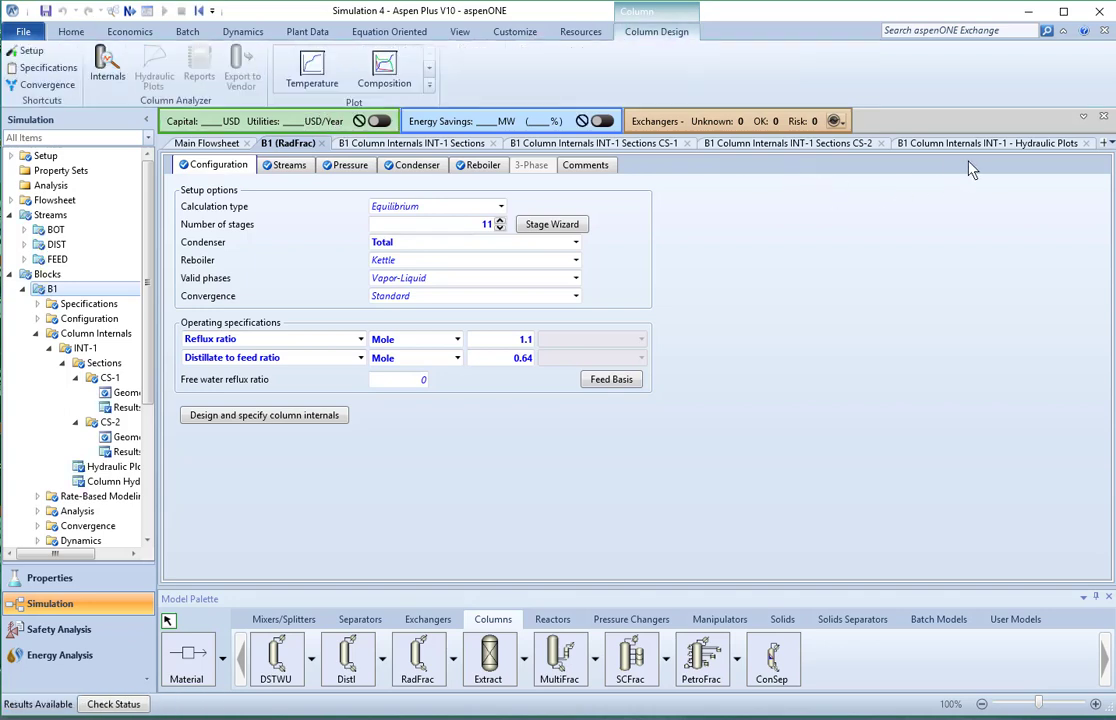
click(1022, 147)
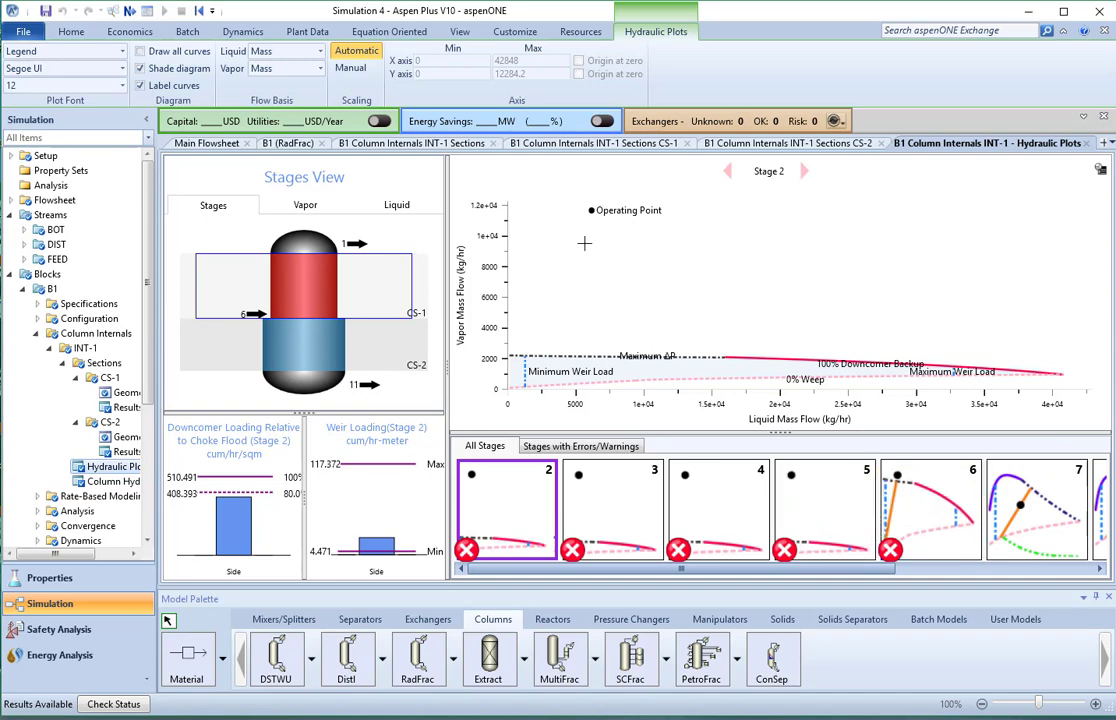
Return to B1's Configuration sheet: 11 stages, reflux ratio 1.1, distillate-to-feed 0.64.
click(66, 31)
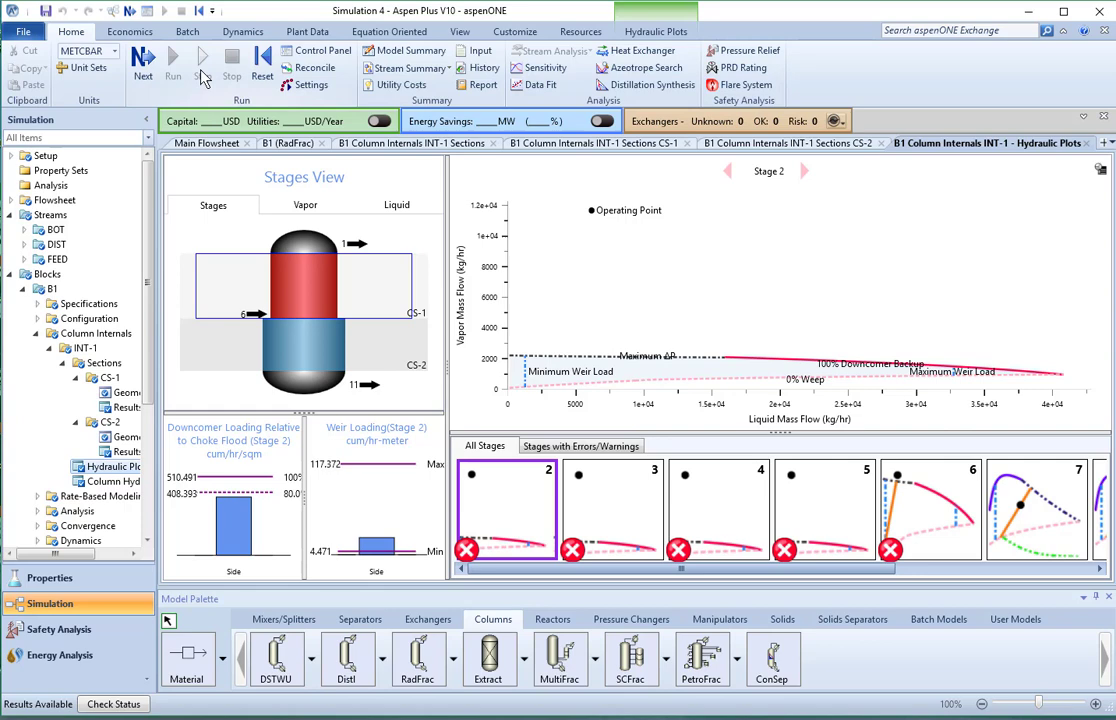
click(286, 145)
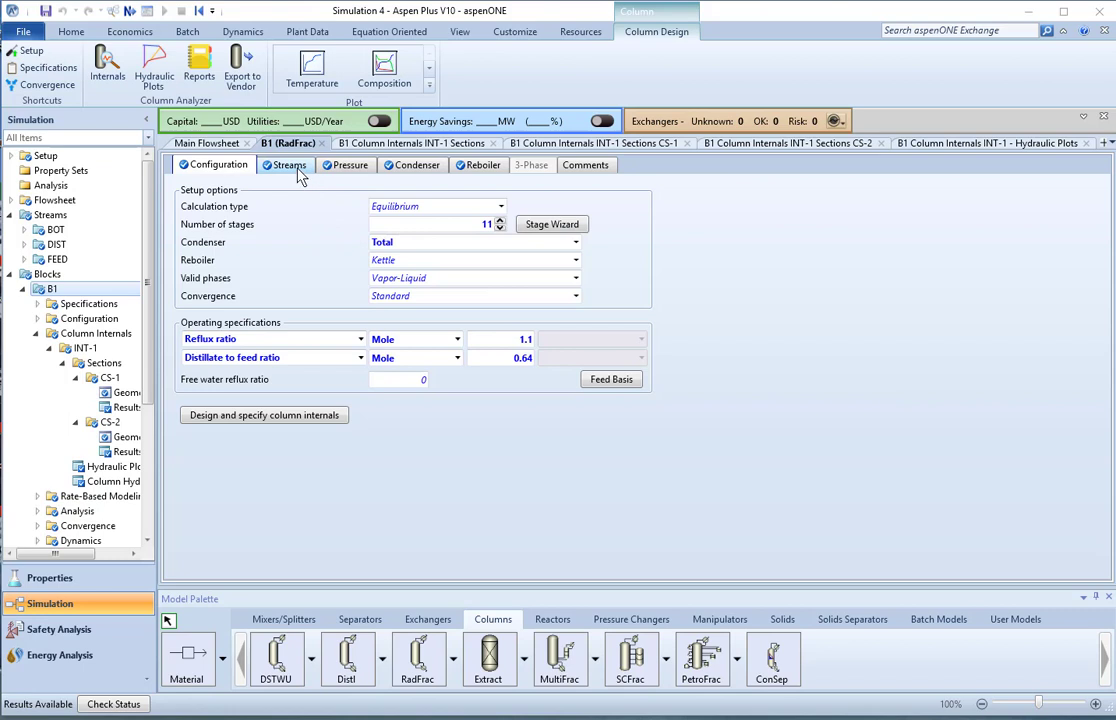
Increase B1 to 17 stages and move the FEED stream to stage 9.
click(500, 220)
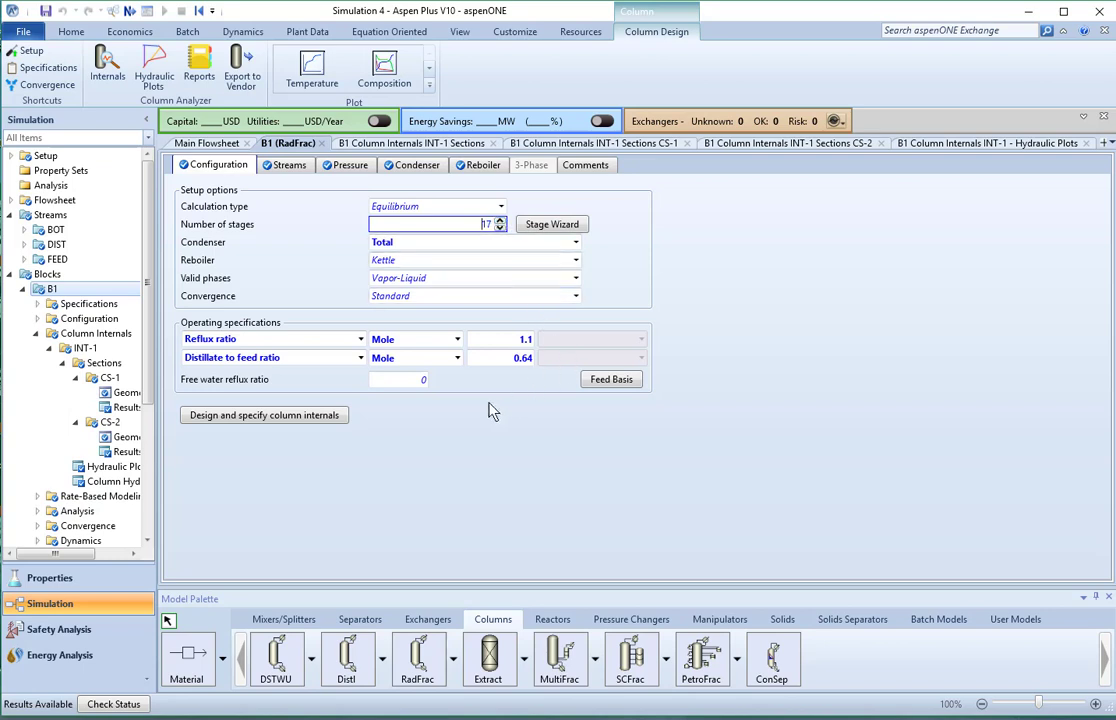
click(290, 166)
click(330, 225)
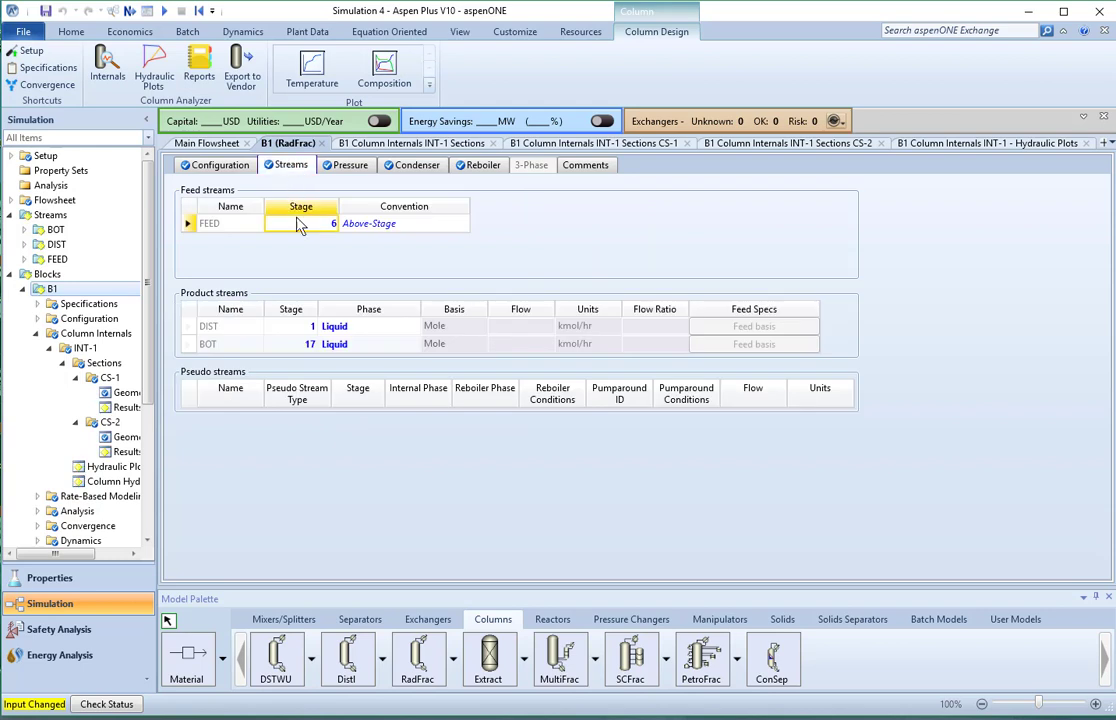
click(332, 226)
click(331, 223)
key(Return)
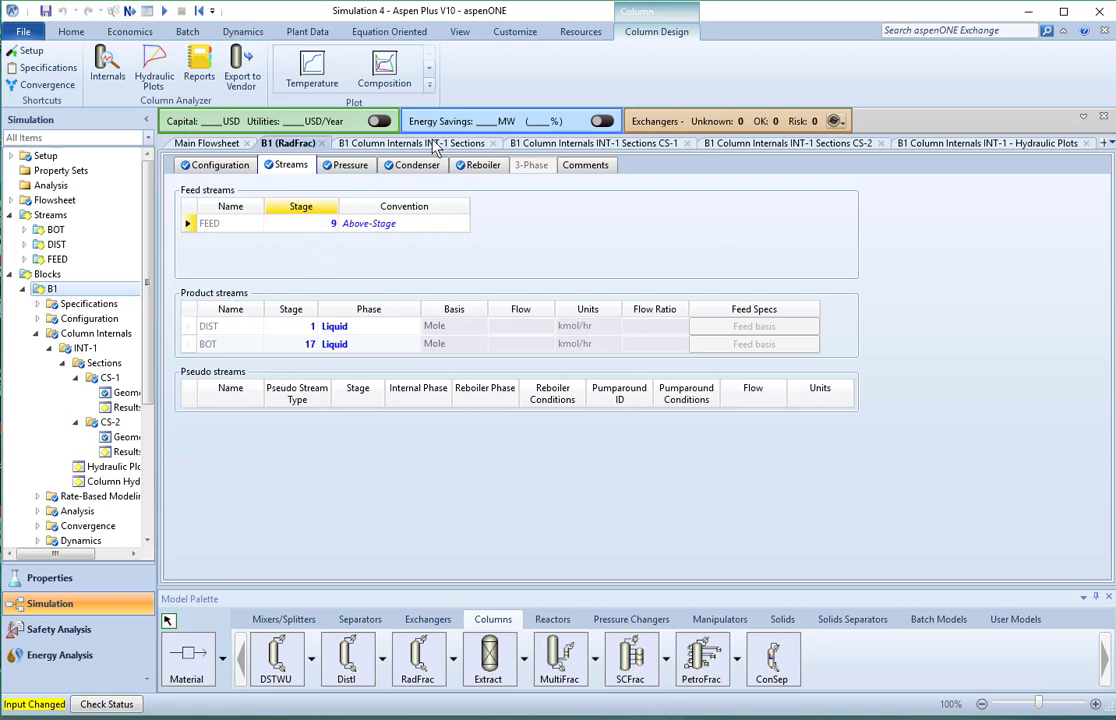
Set section CS-1 to end at stage 9 in the INT-1 Sections table.
click(433, 145)
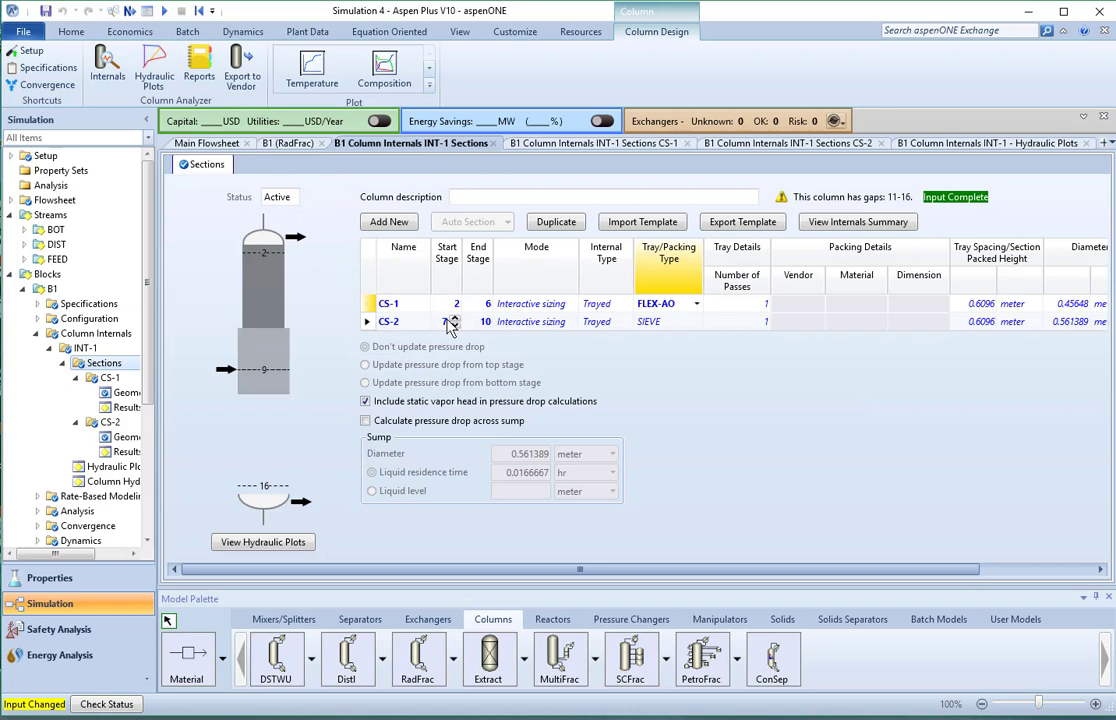
click(482, 304)
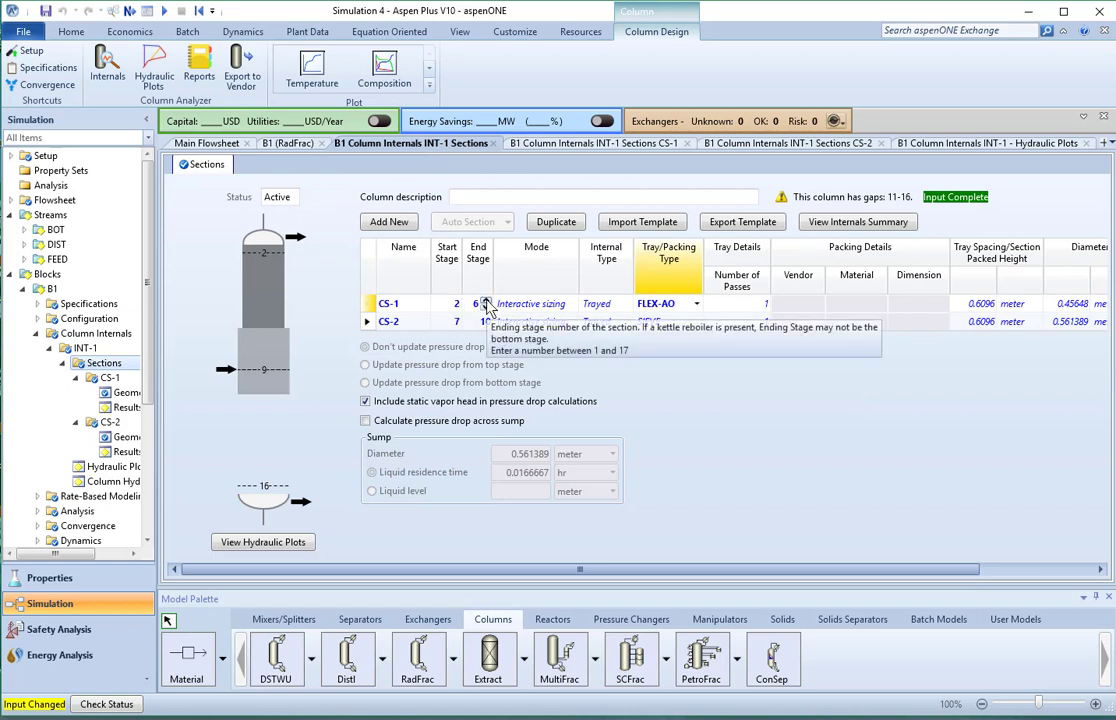
click(485, 301)
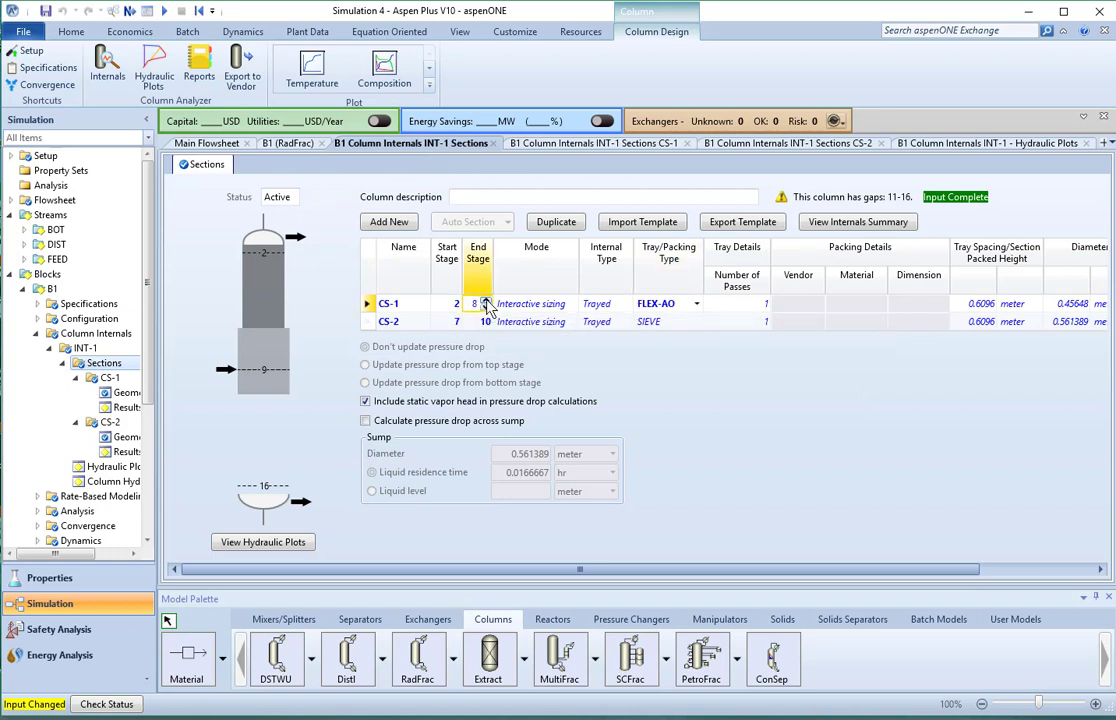
click(450, 321)
click(455, 326)
Set section CS-2 to start at stage 10 and end at stage 16.
click(455, 326)
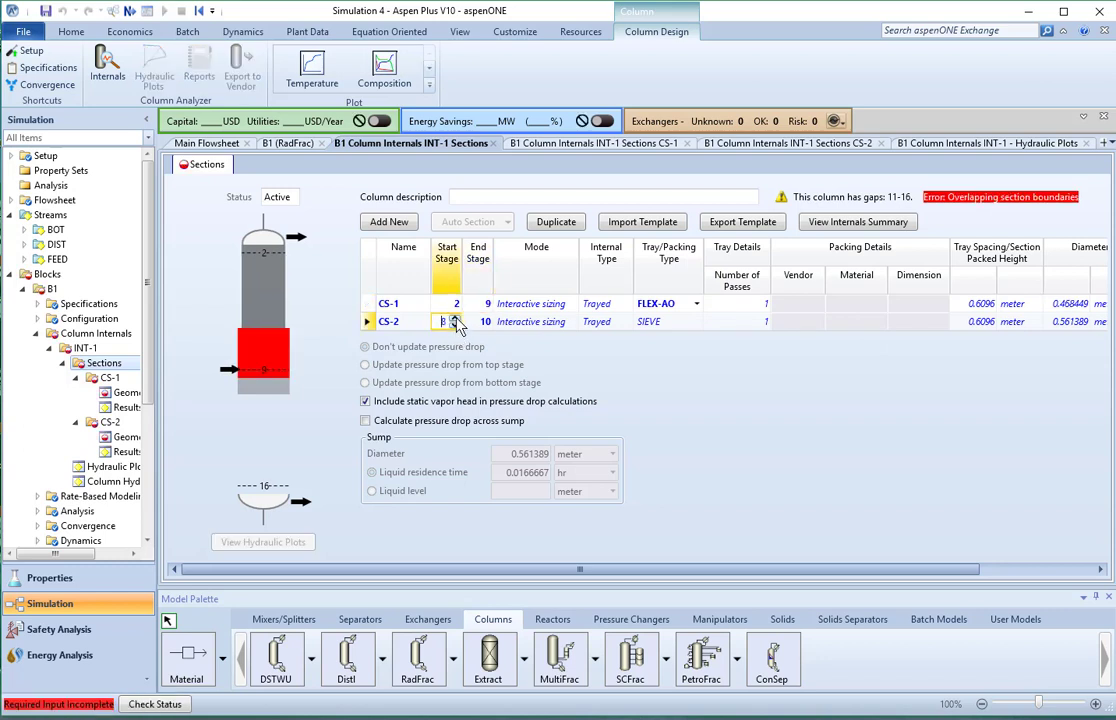
click(479, 321)
click(485, 326)
click(485, 319)
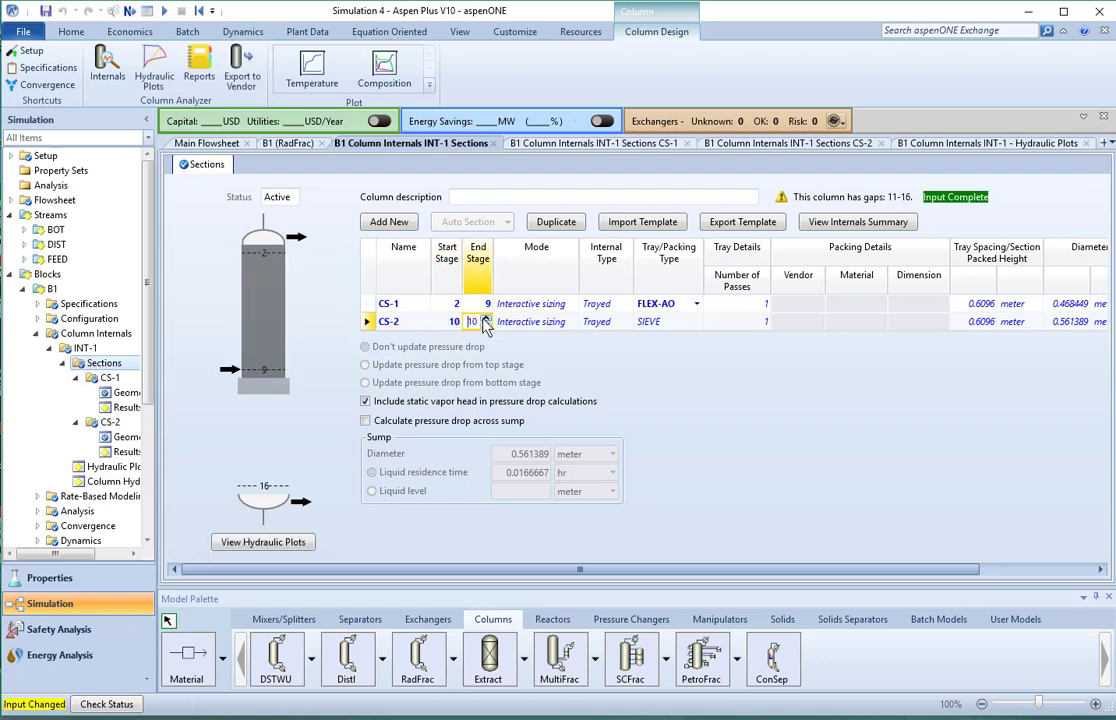
click(485, 319)
click(485, 319)
click(485, 319)
click(485, 319)
click(485, 319)
click(486, 320)
scroll(613, 385, right, 3)
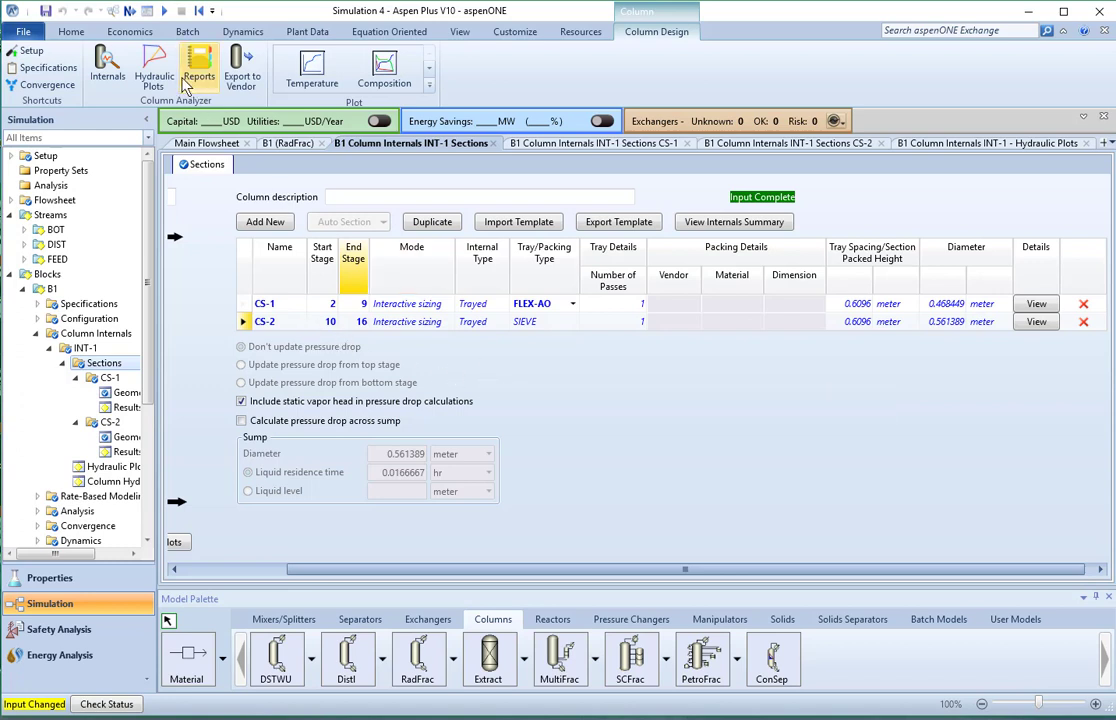
Rerun the simulation and scroll through the updated hydraulic plot stage thumbnails.
click(84, 32)
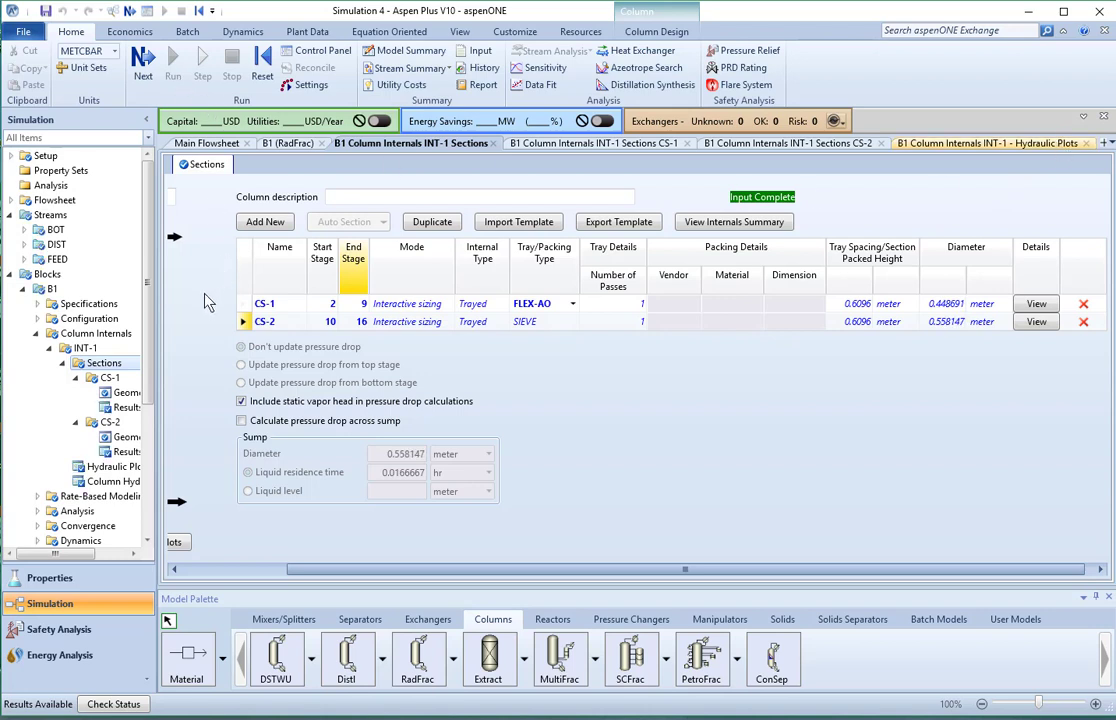
click(995, 145)
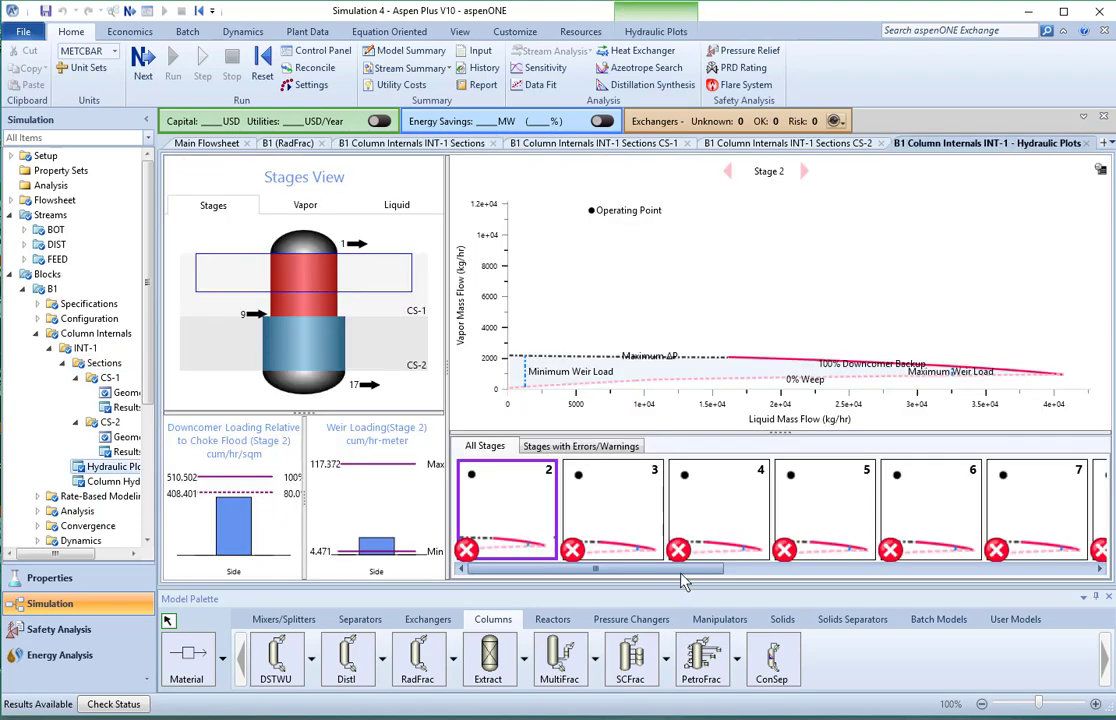
drag(683, 575, 771, 583)
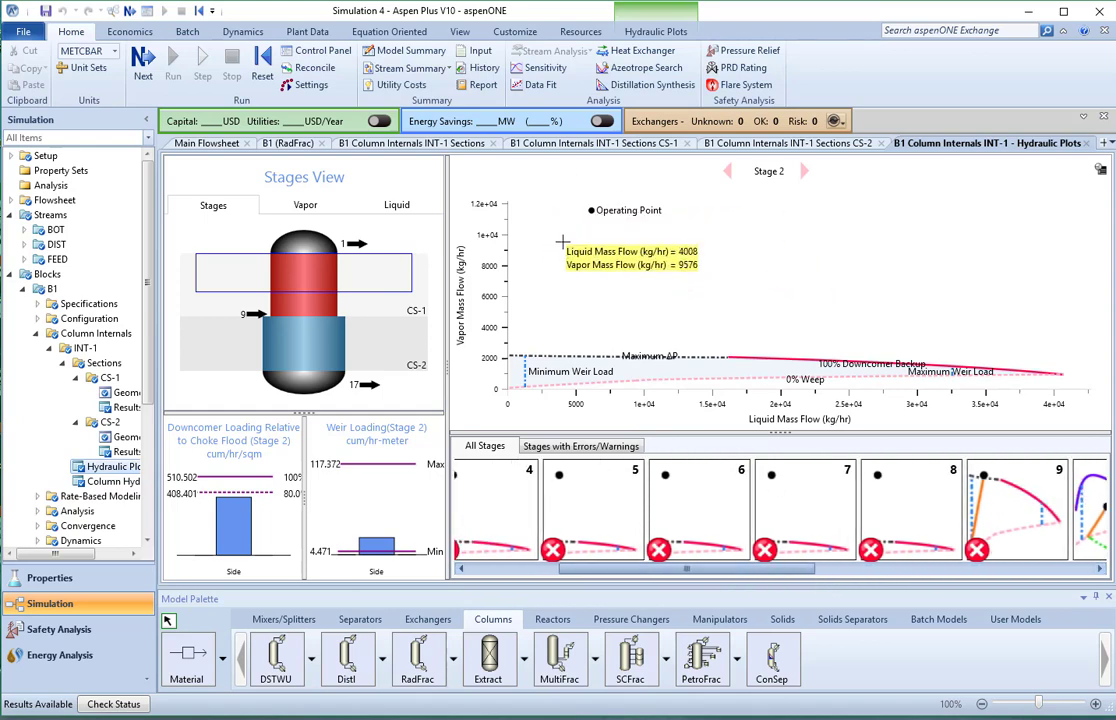
drag(675, 568, 647, 592)
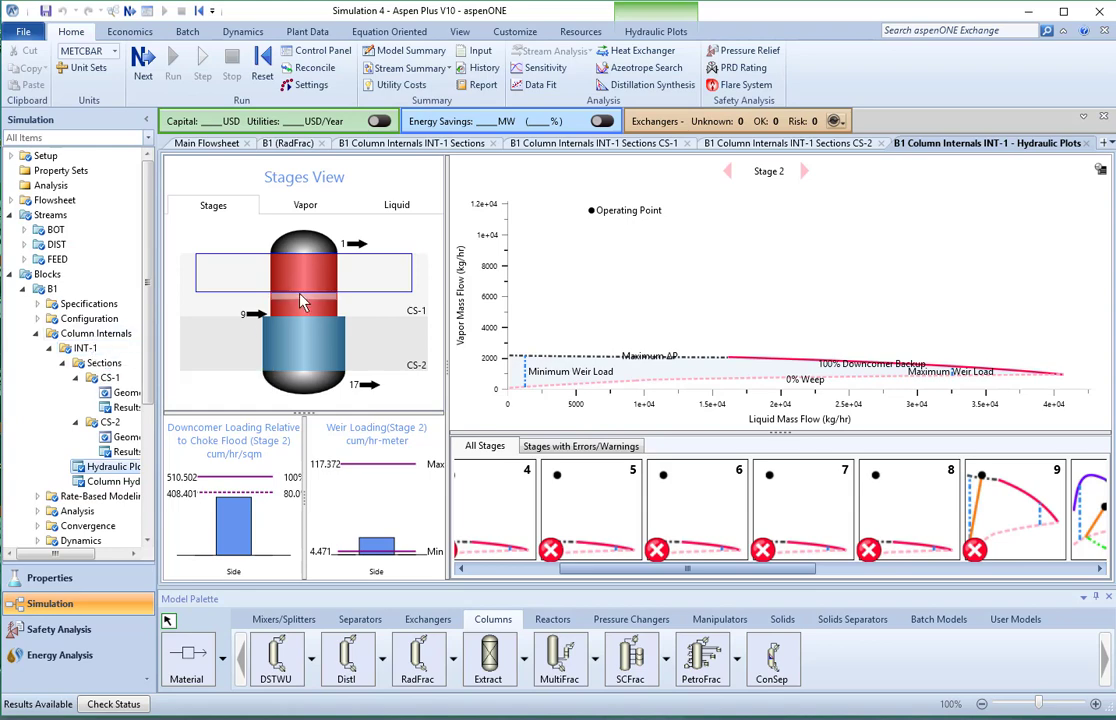
Change CS-1's tray spacing to 0.75 m in the sections table.
click(451, 146)
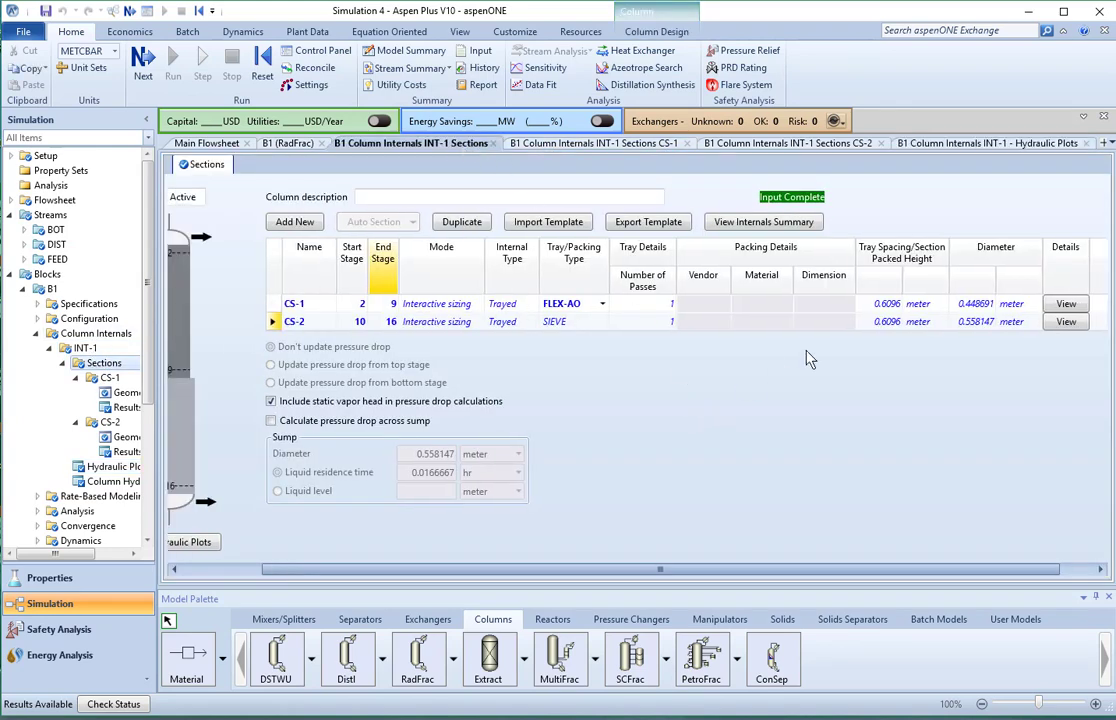
click(883, 306)
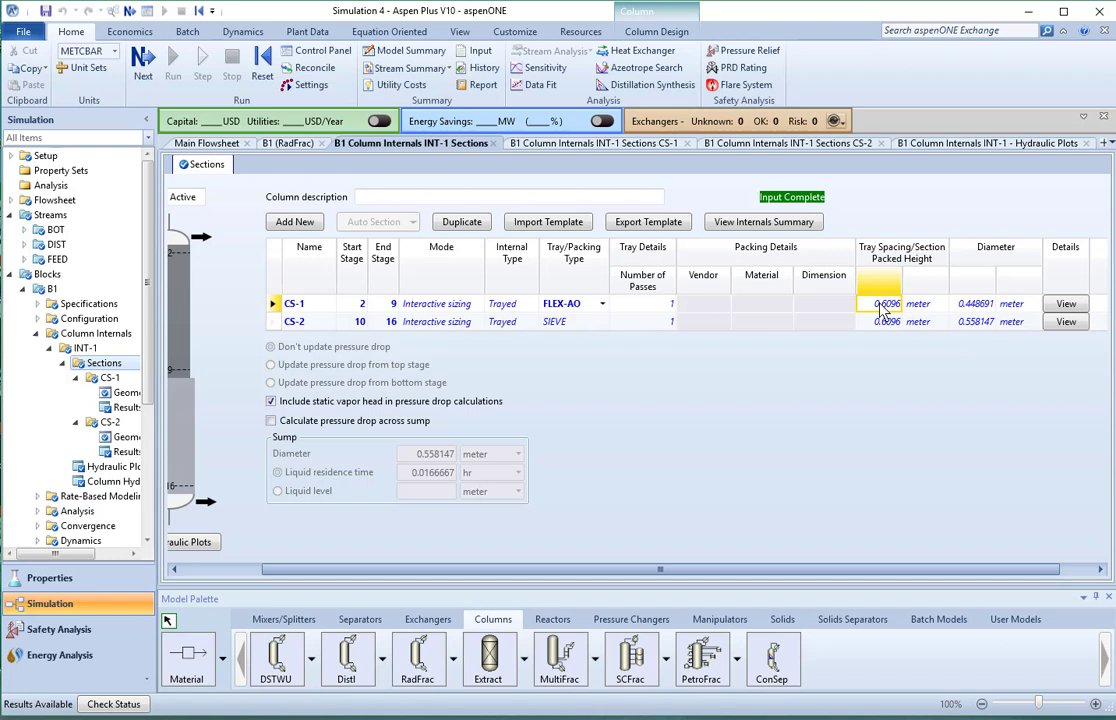
key(BackSpace)
text(.75)
key(Return)
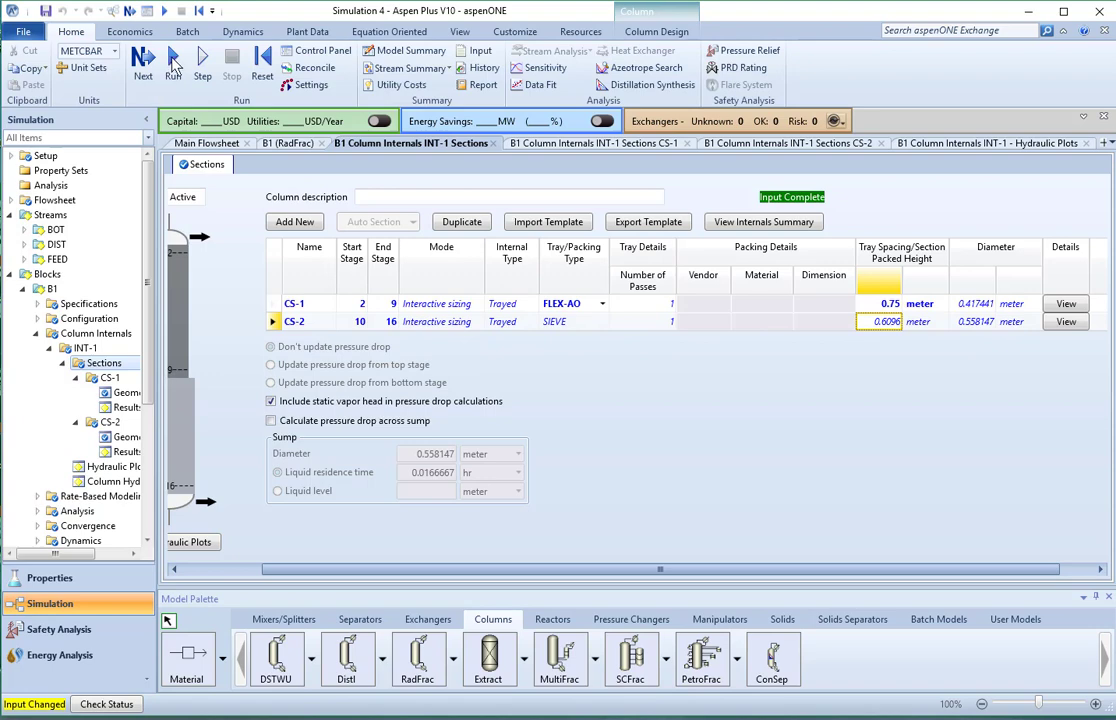
Rerun with F5, view the hydraulic plots, and check updated section diameters.
key(F5)
click(995, 143)
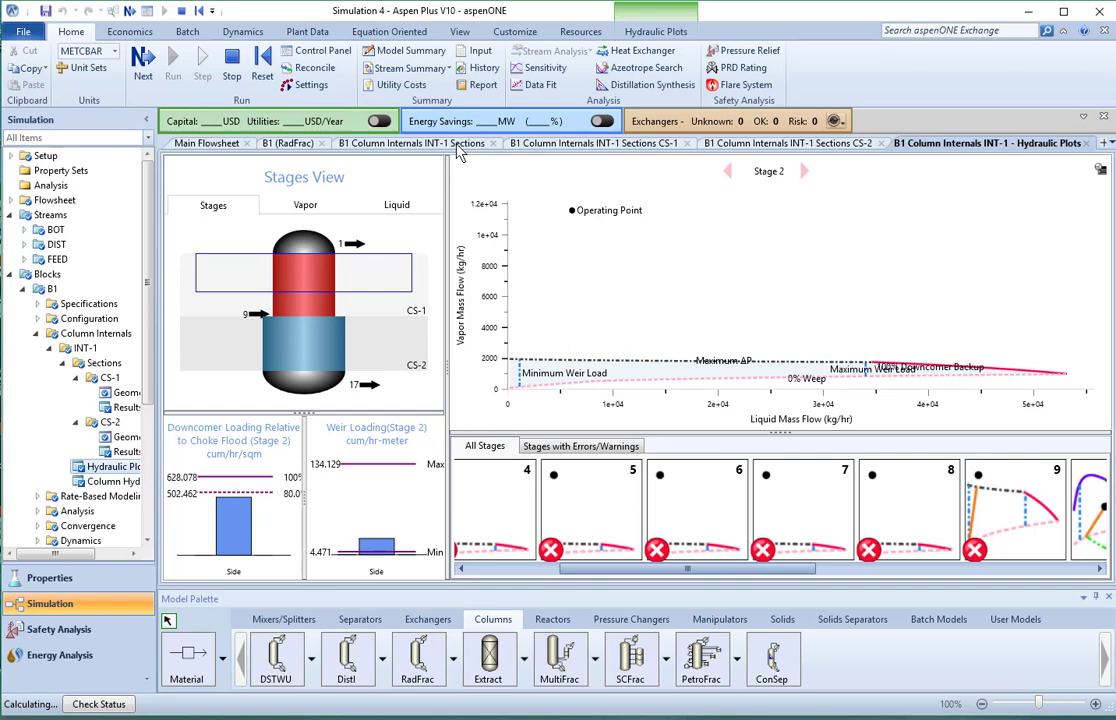
click(380, 144)
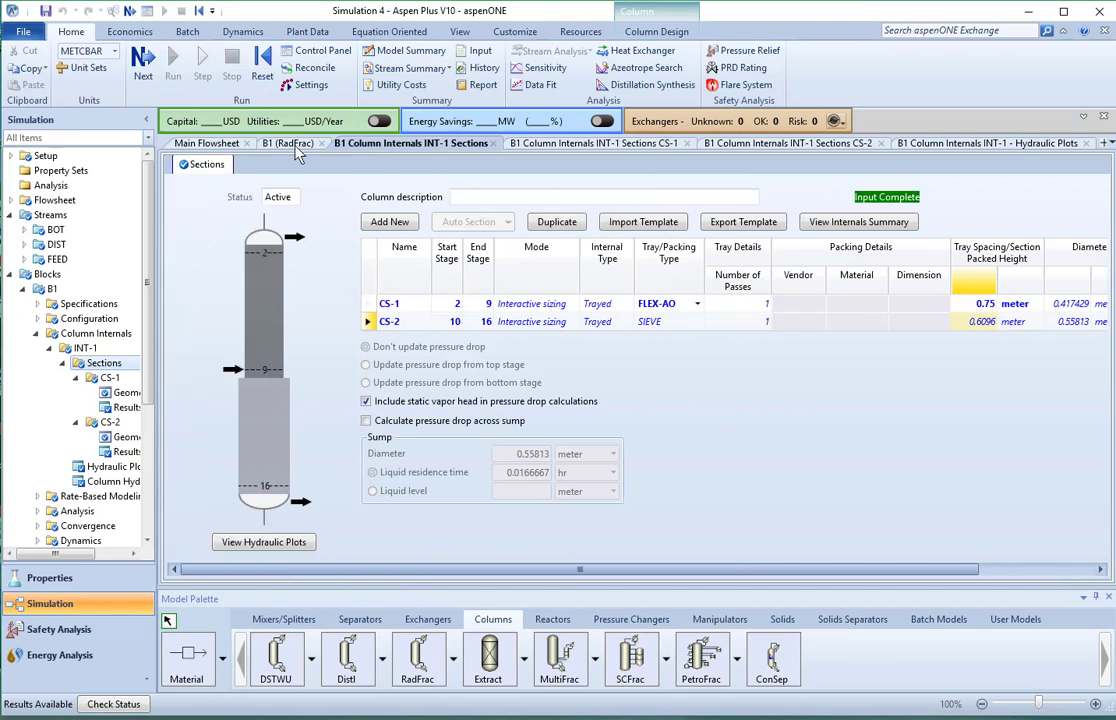
Show B1's Configuration sheet beside the saved DSTWU results capture for comparison.
click(290, 143)
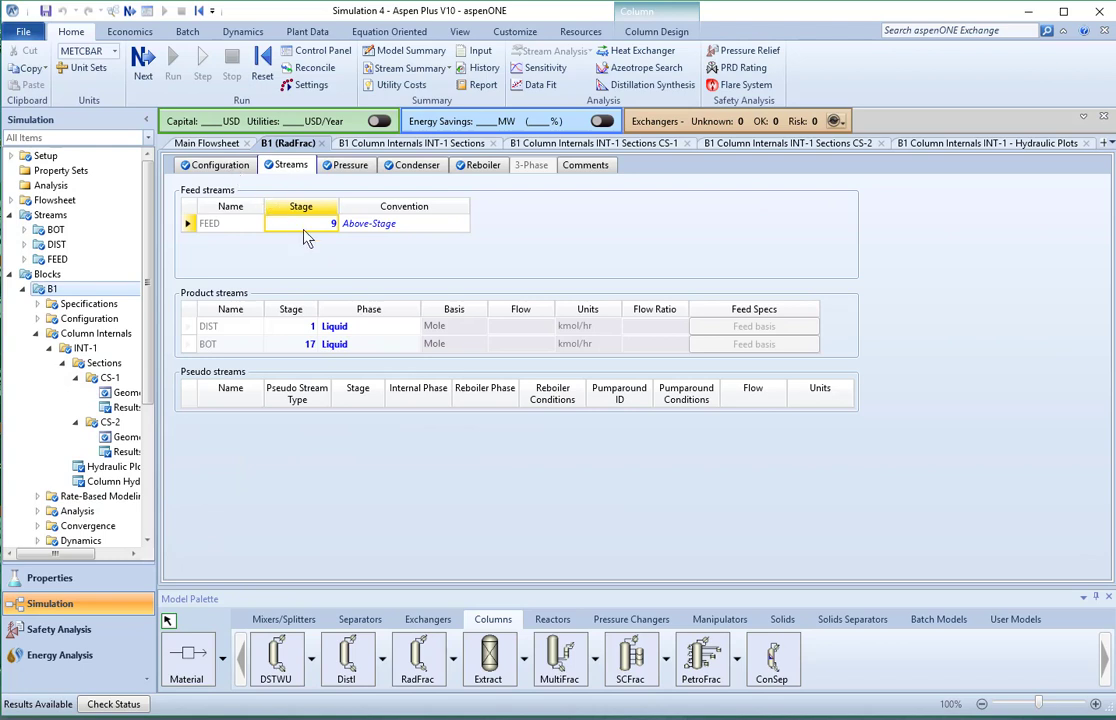
click(233, 170)
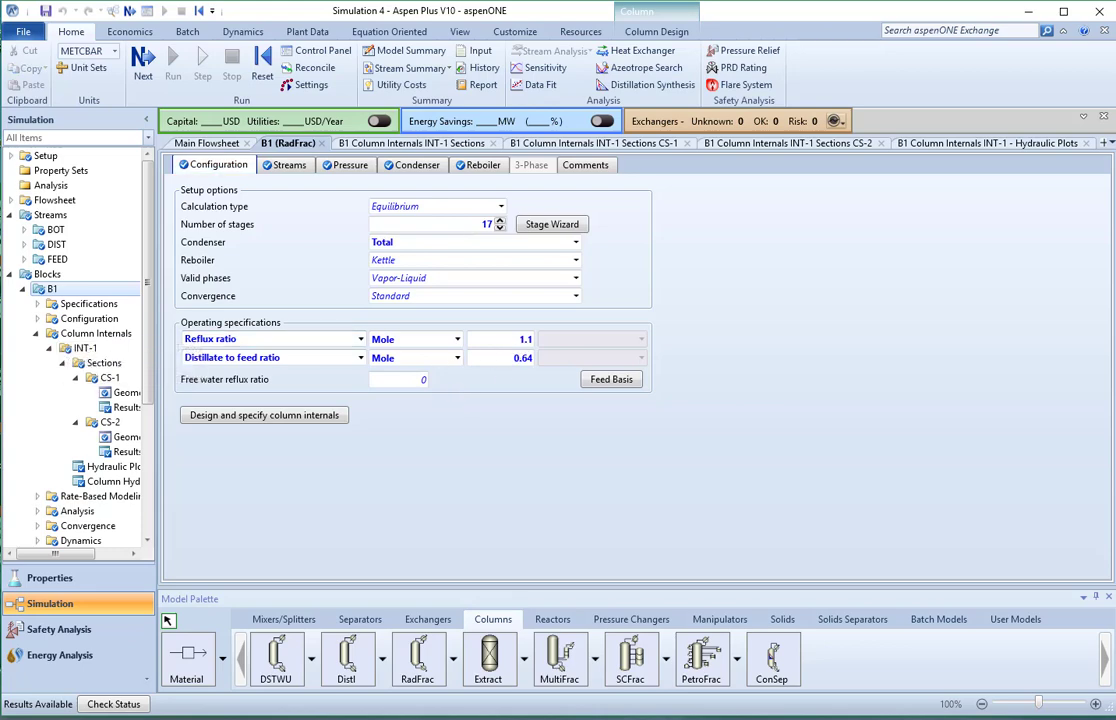
key(alt+Tab)
drag(528, 187, 884, 128)
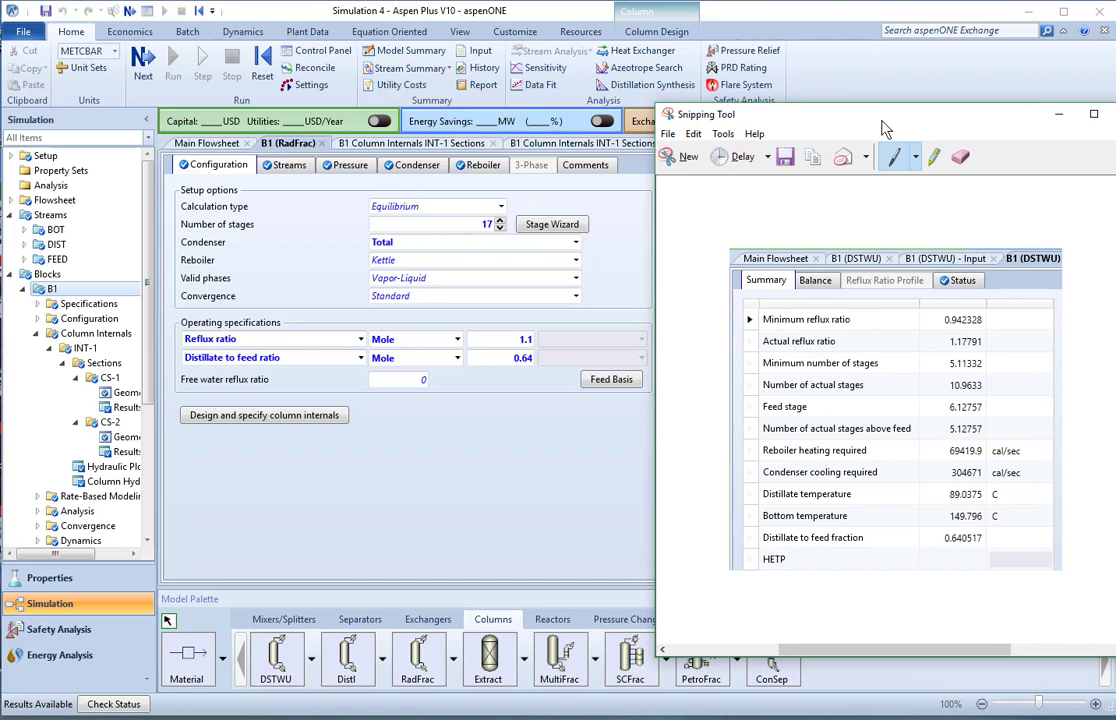
Lower the reflux ratio to 1.05 and run the simulation.
click(529, 352)
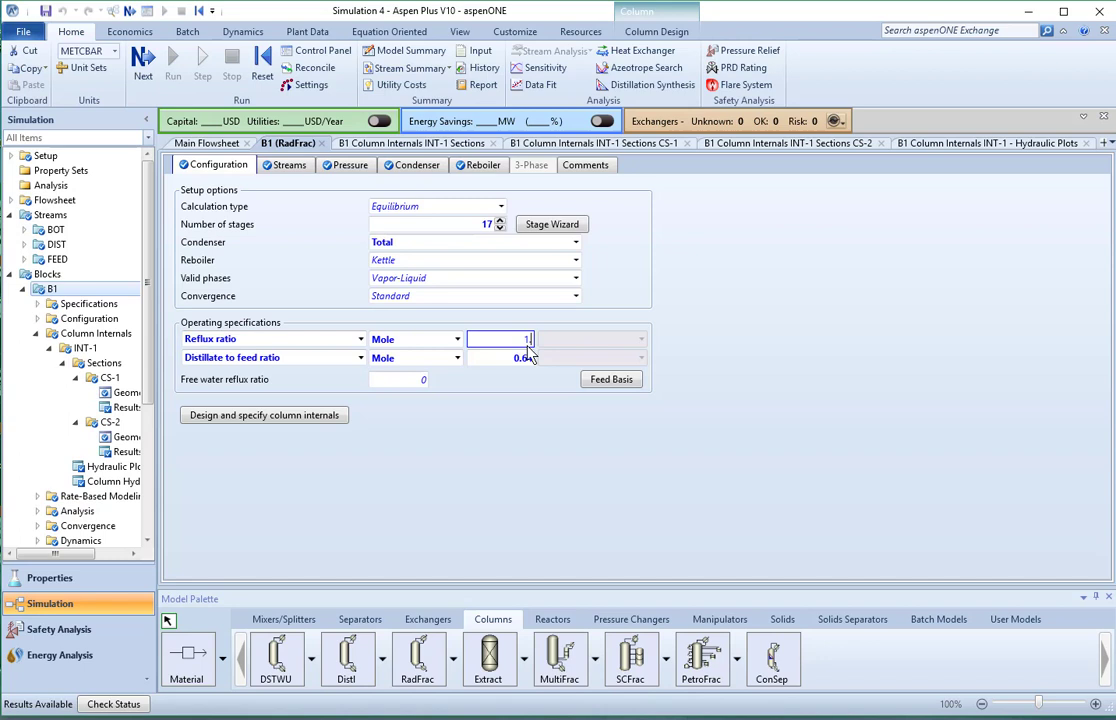
text(.05)
key(Return)
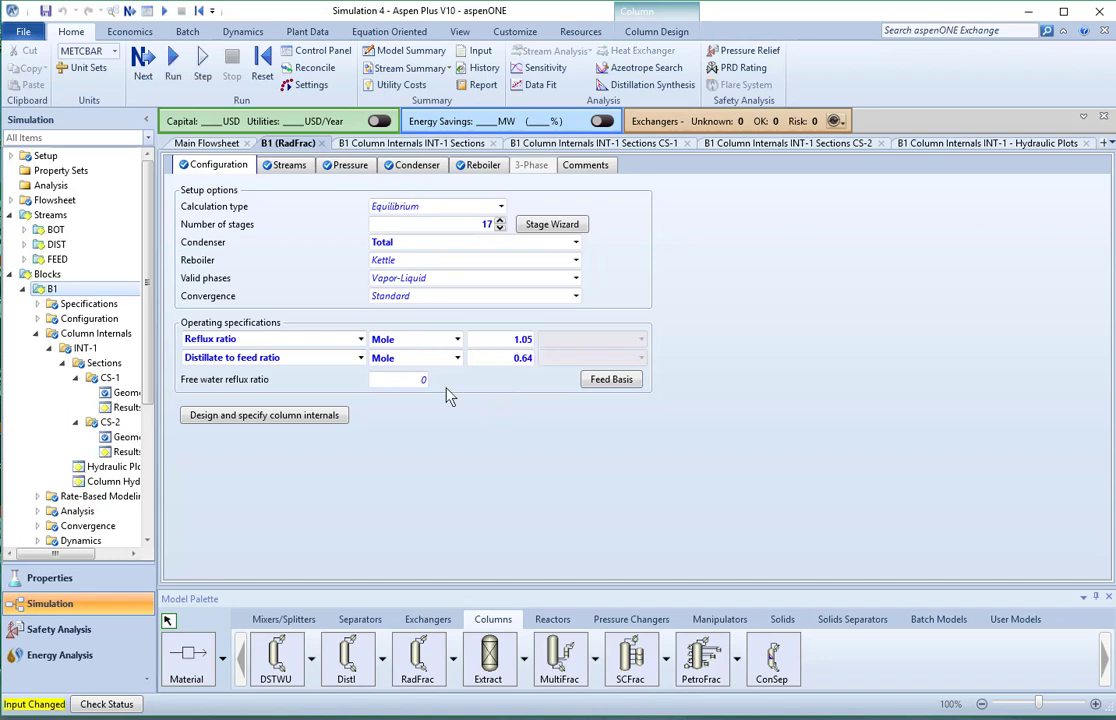
click(174, 63)
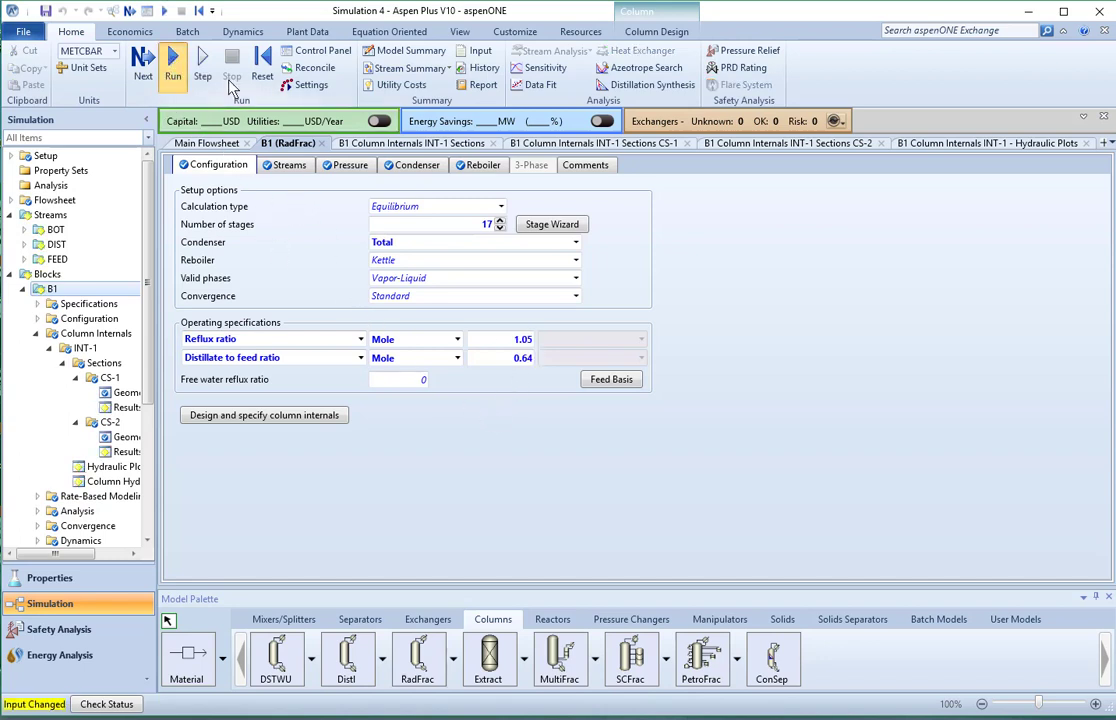
Review vapor flow across stages and plots for stages 7, 5, 9, then Stage 10.
click(1003, 144)
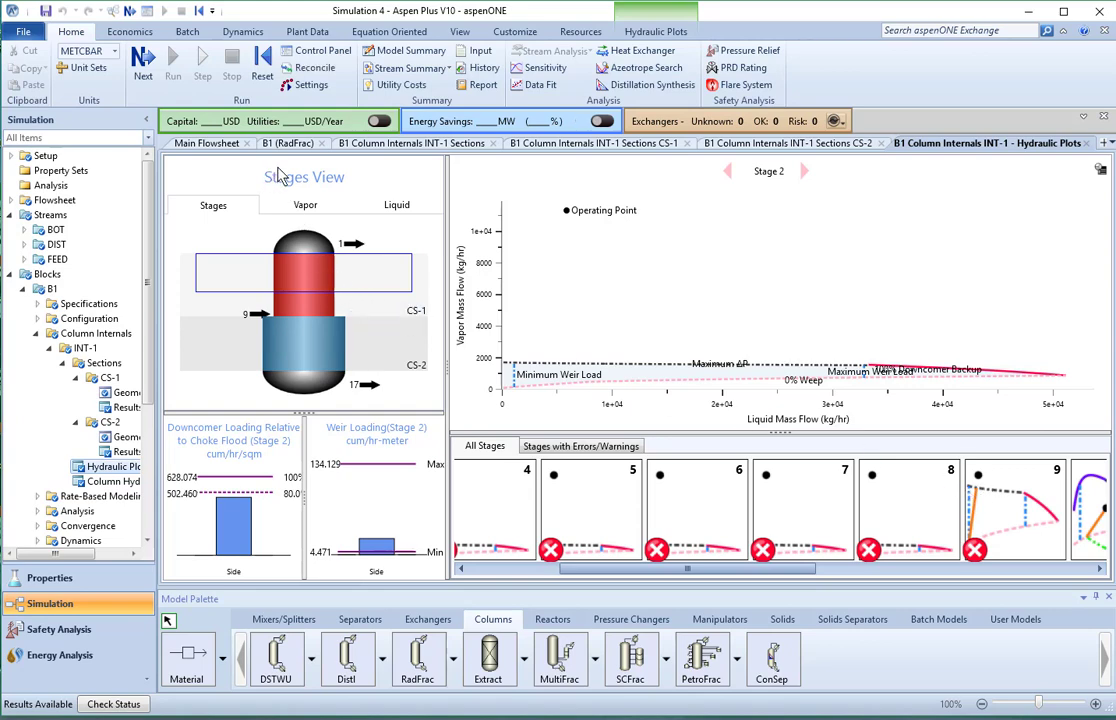
click(790, 500)
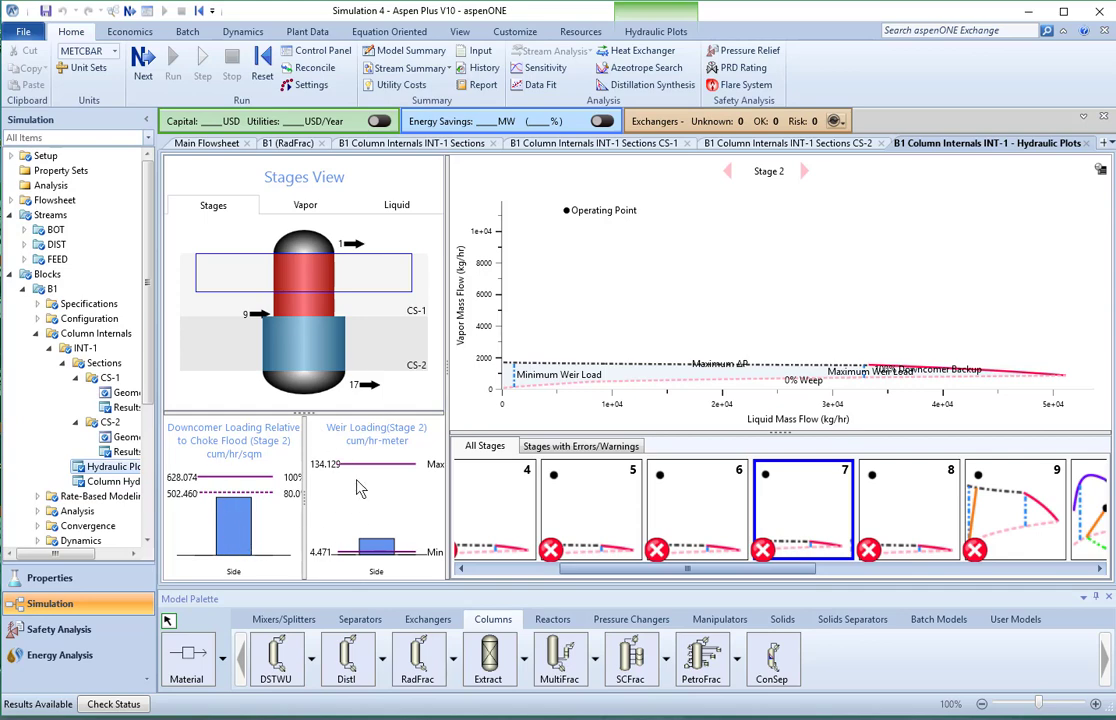
click(313, 212)
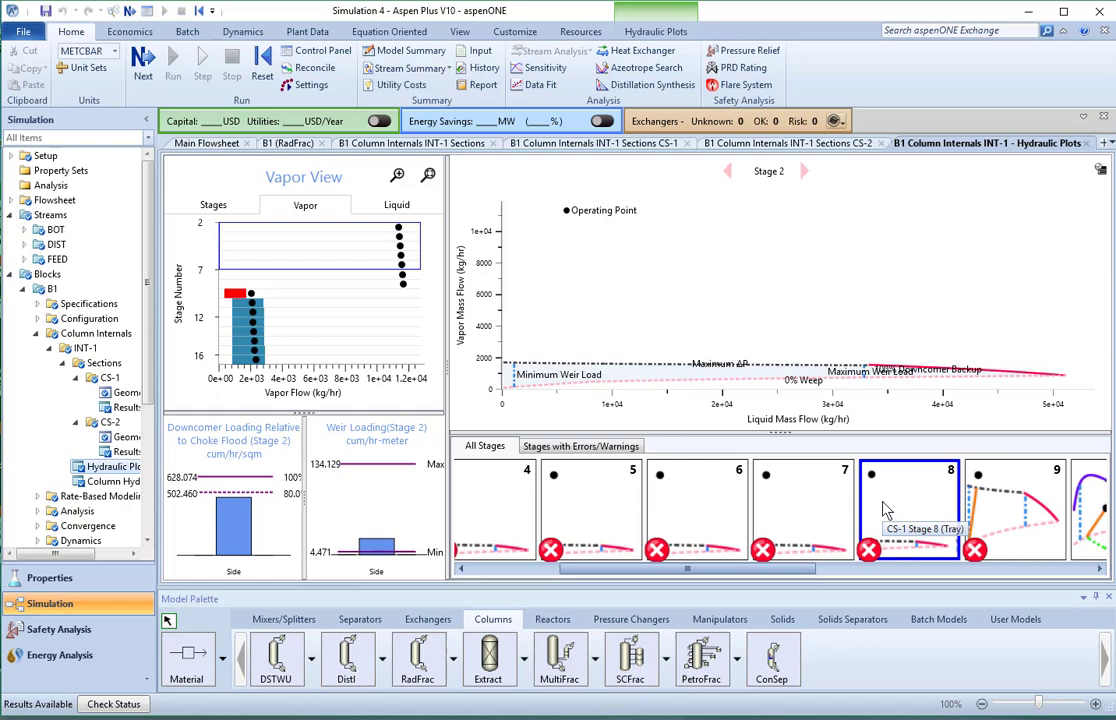
click(593, 498)
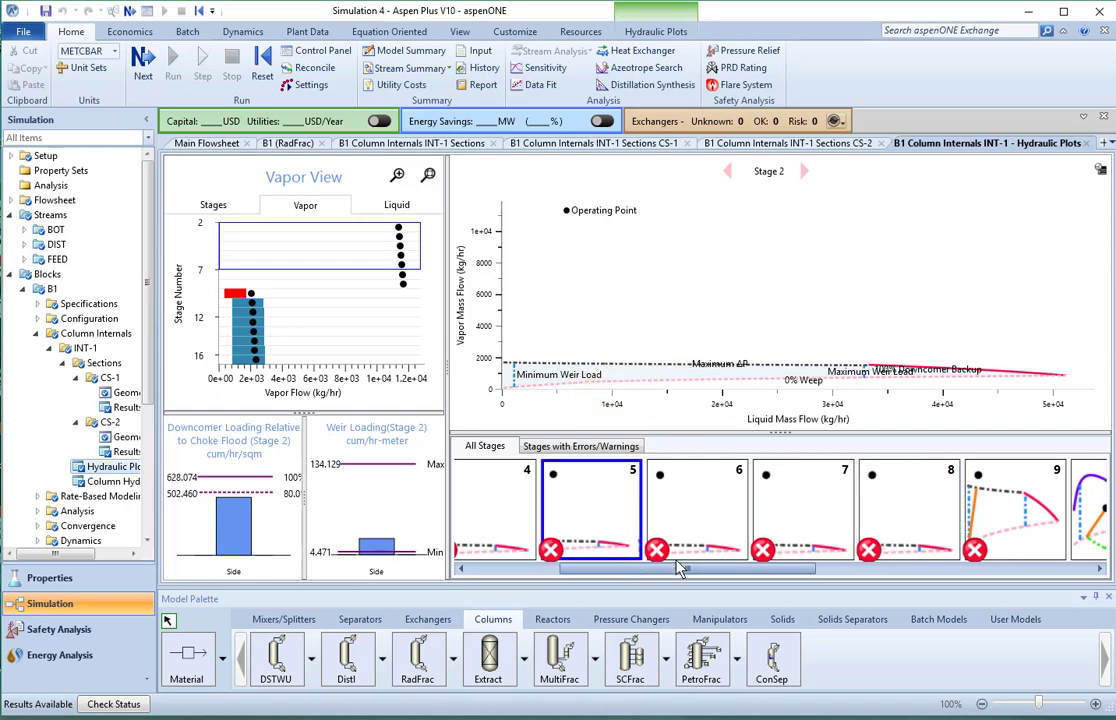
click(1007, 553)
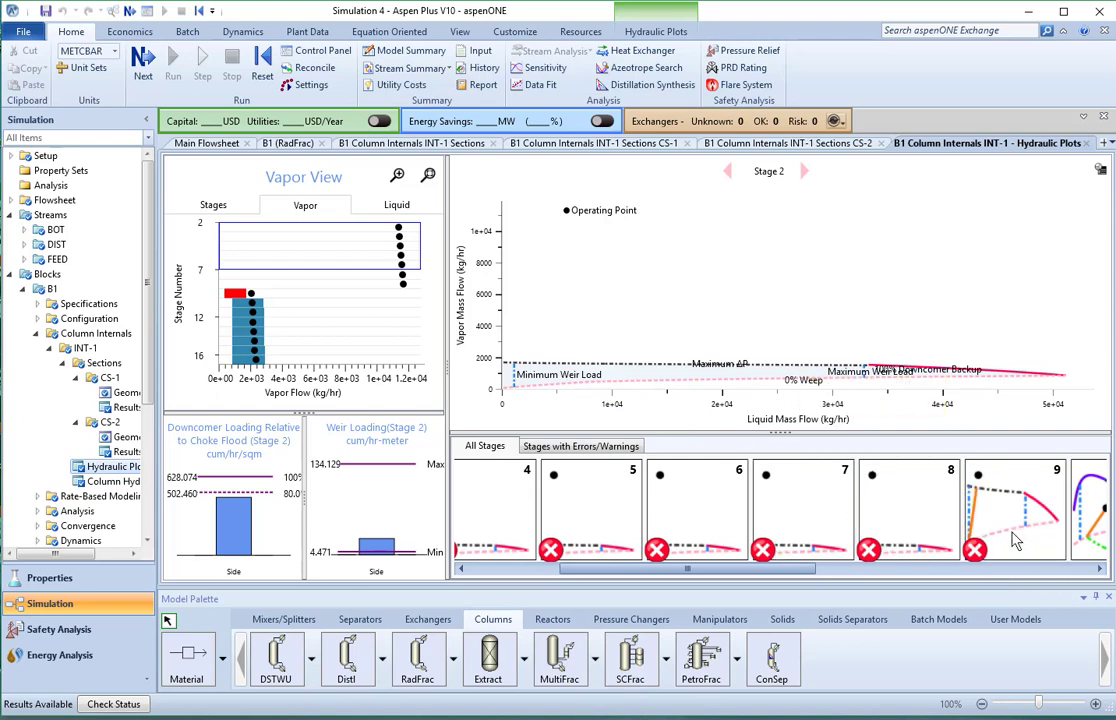
click(962, 470)
key(Right)
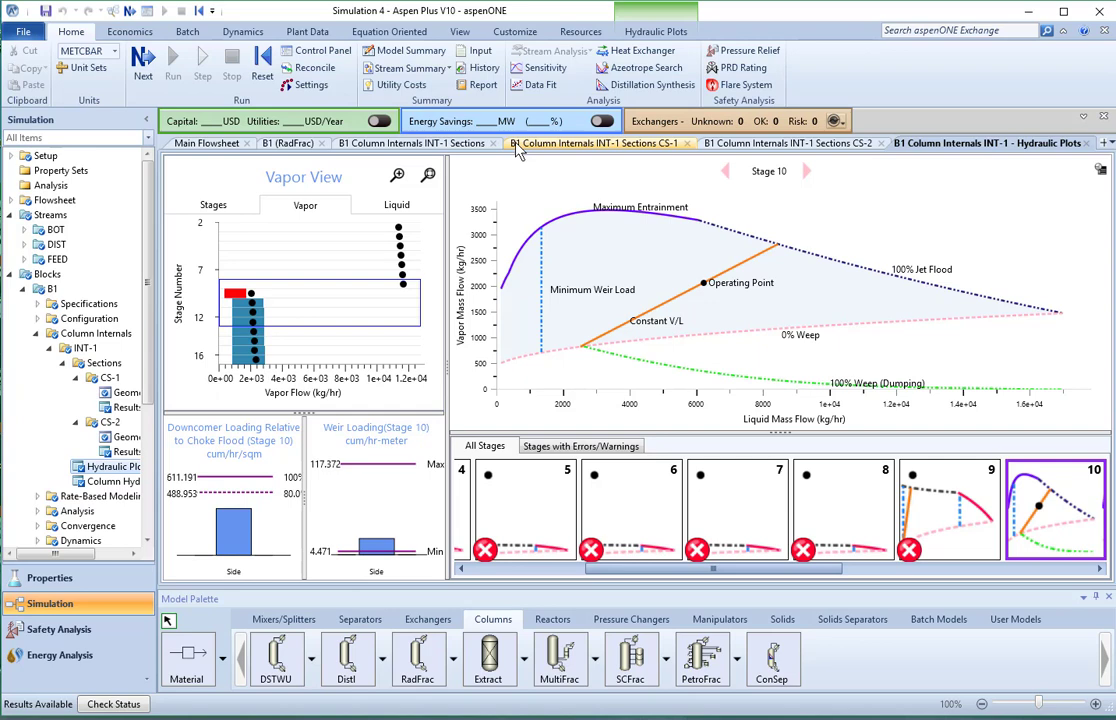
Switch CS-1 to SIEVE trays, rerun, and view the refreshed hydraulic plots.
click(408, 143)
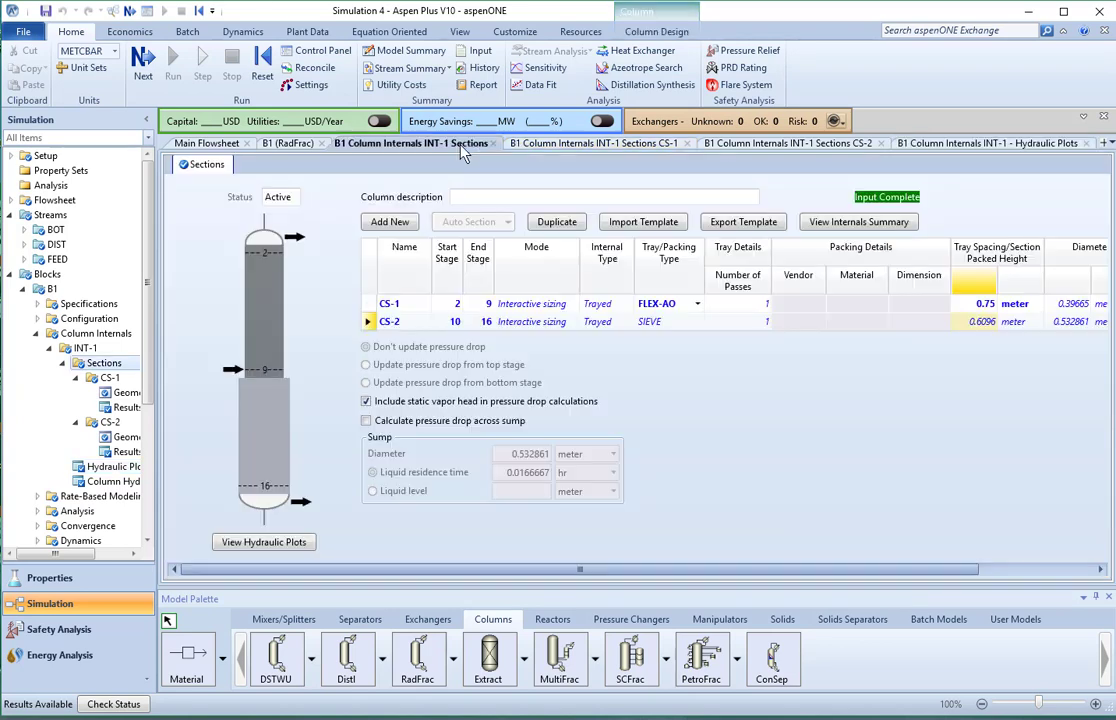
click(698, 303)
click(728, 366)
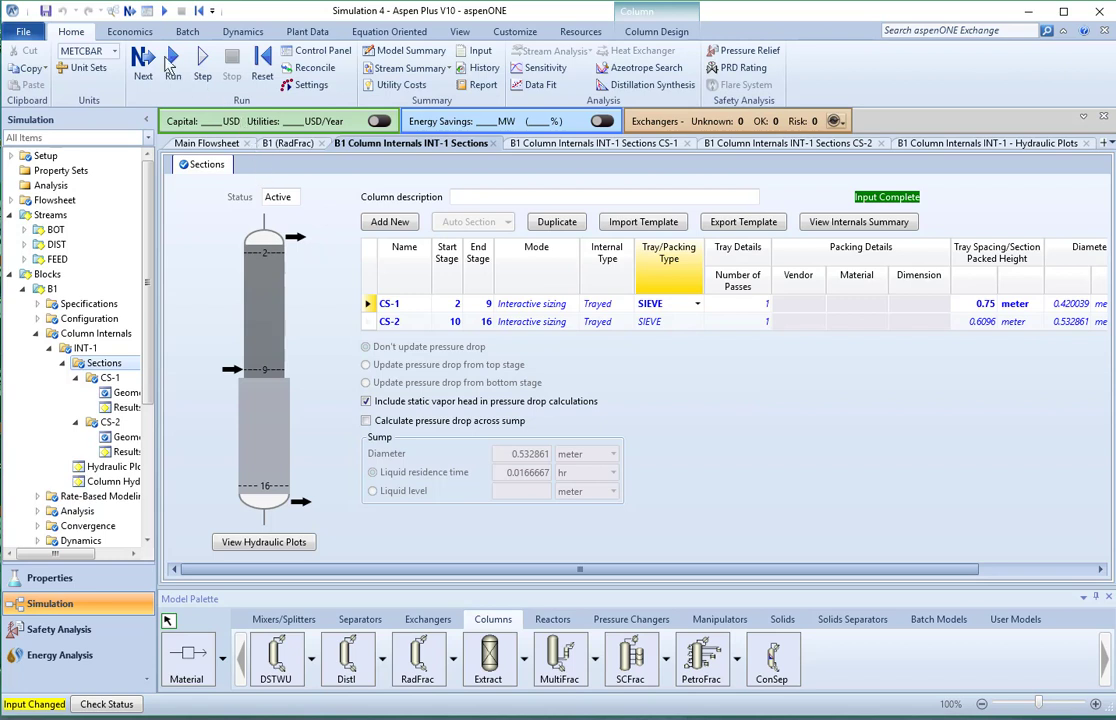
click(172, 62)
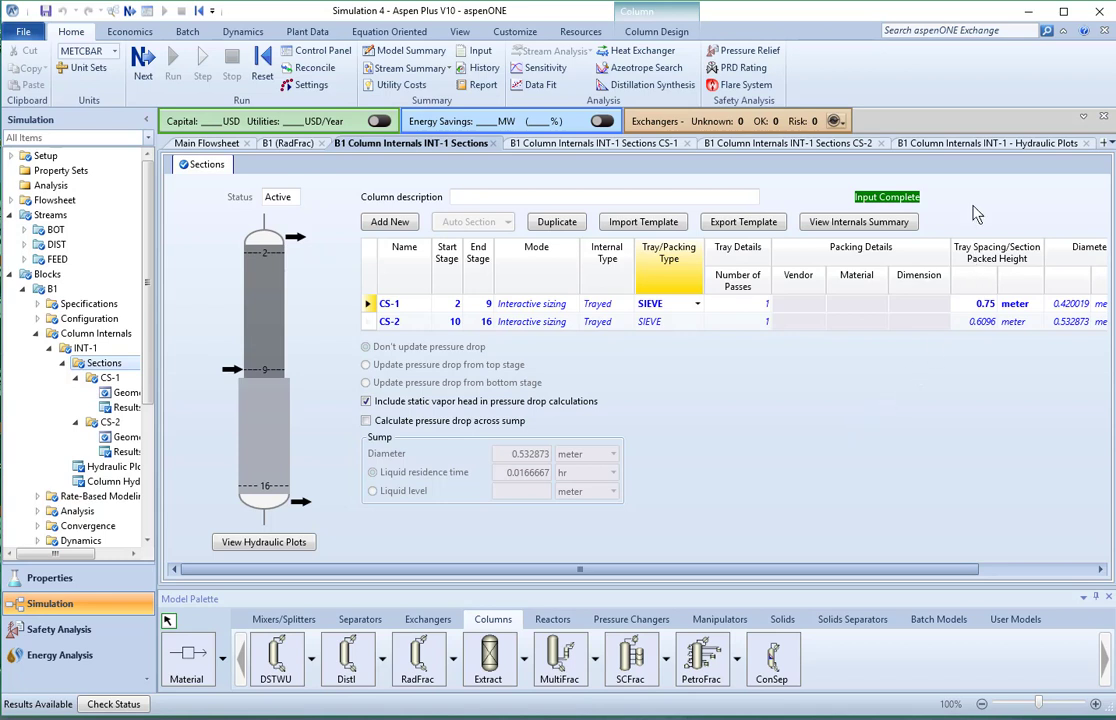
click(974, 146)
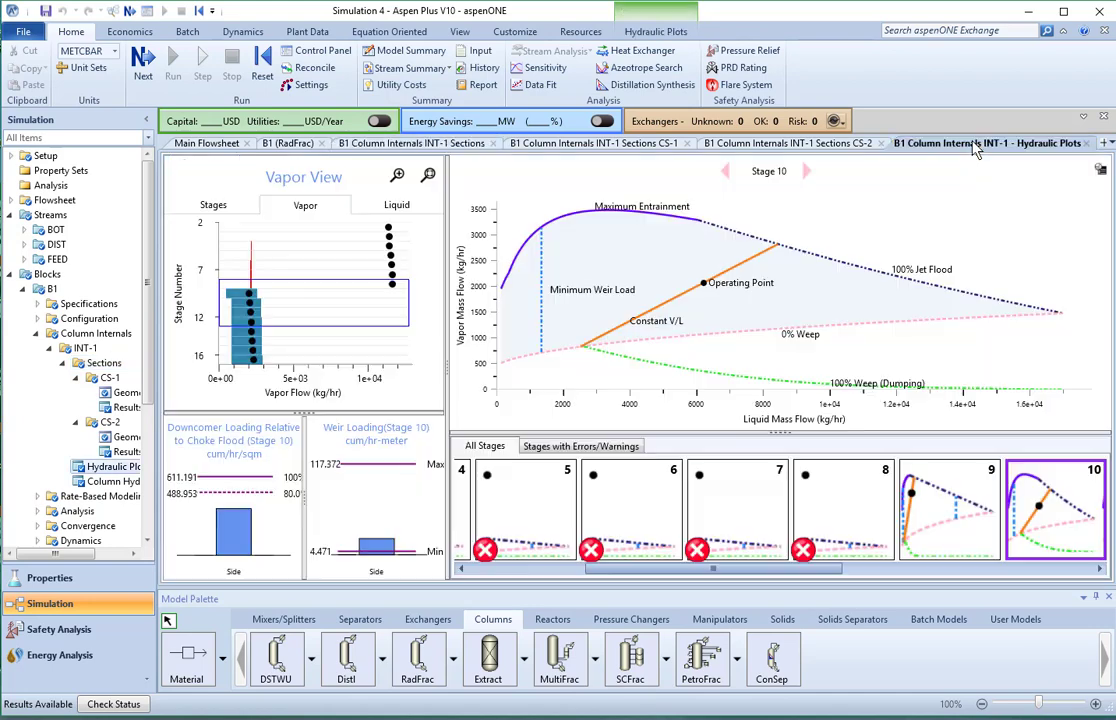
Review the Stage 9 hydraulic plot, then return to the sections table listing CS-1 and CS-2.
click(937, 528)
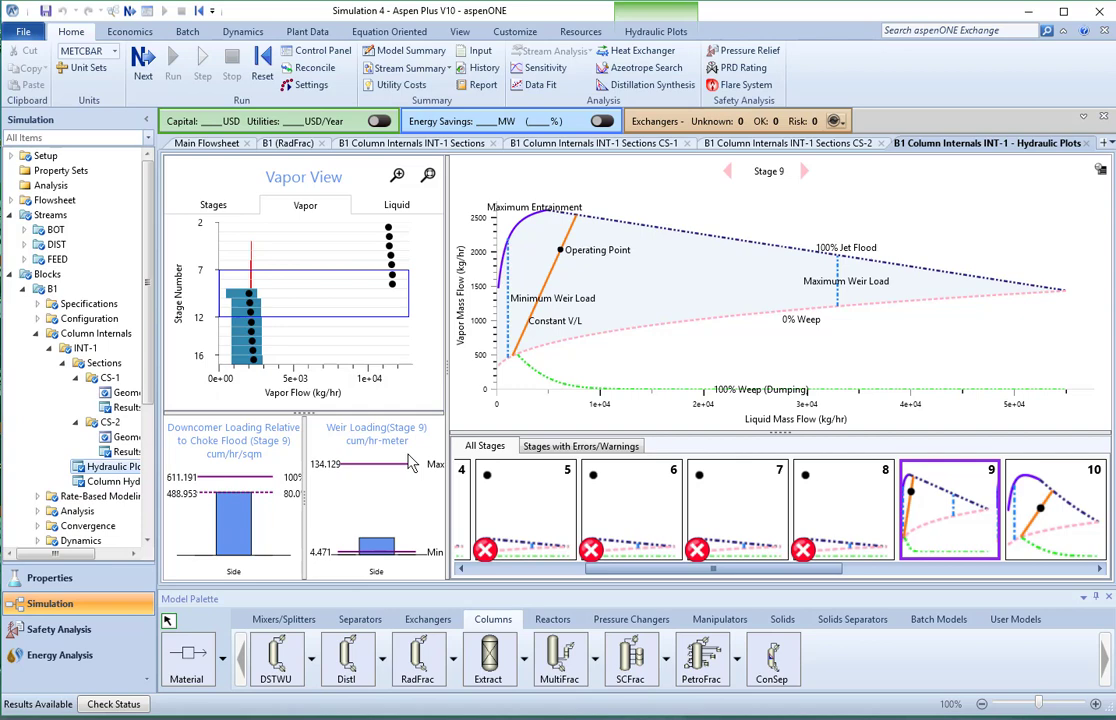
click(358, 143)
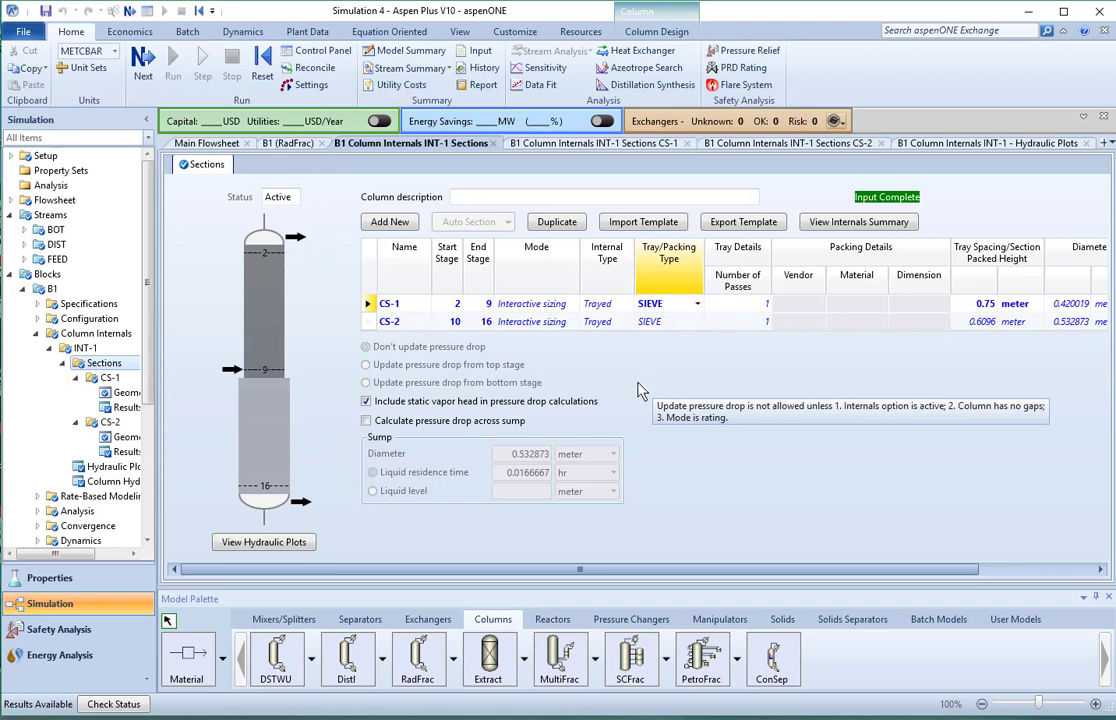
Show CS-1's design parameters: 80% jet flood sizing and 0.025 bar maximum pressure drop.
click(448, 304)
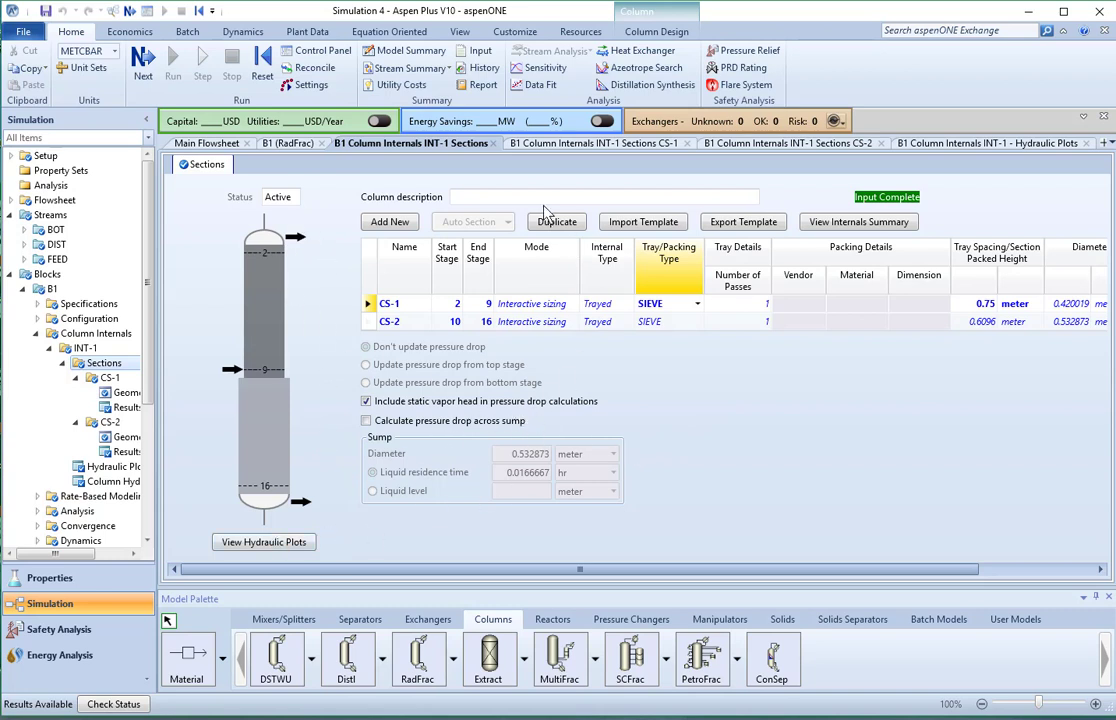
click(600, 146)
click(298, 171)
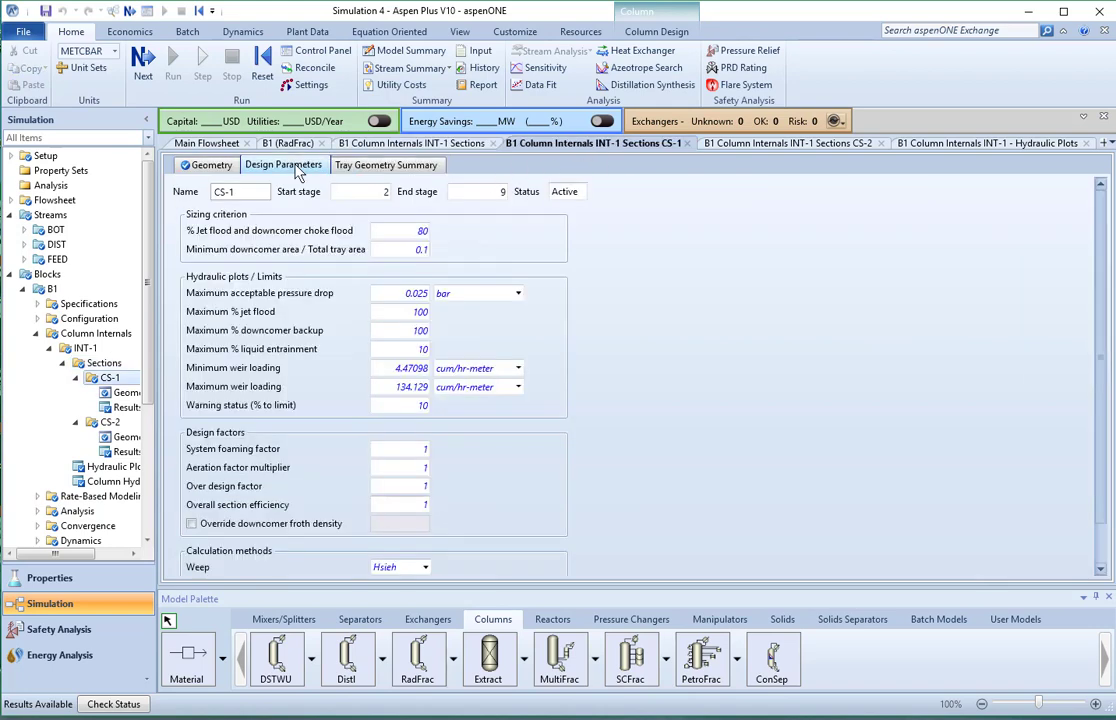
Display CS-1 geometry: sieve trays, 0.42 m diameter, 0.75 m spacing, 12.7 mm holes.
click(212, 165)
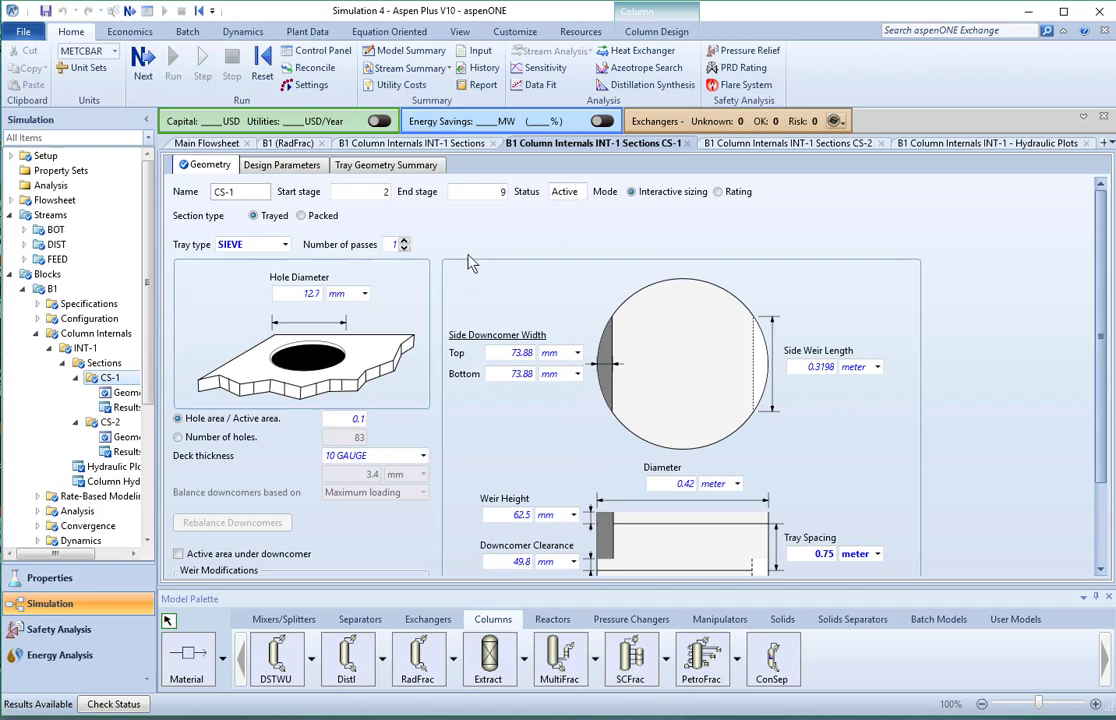